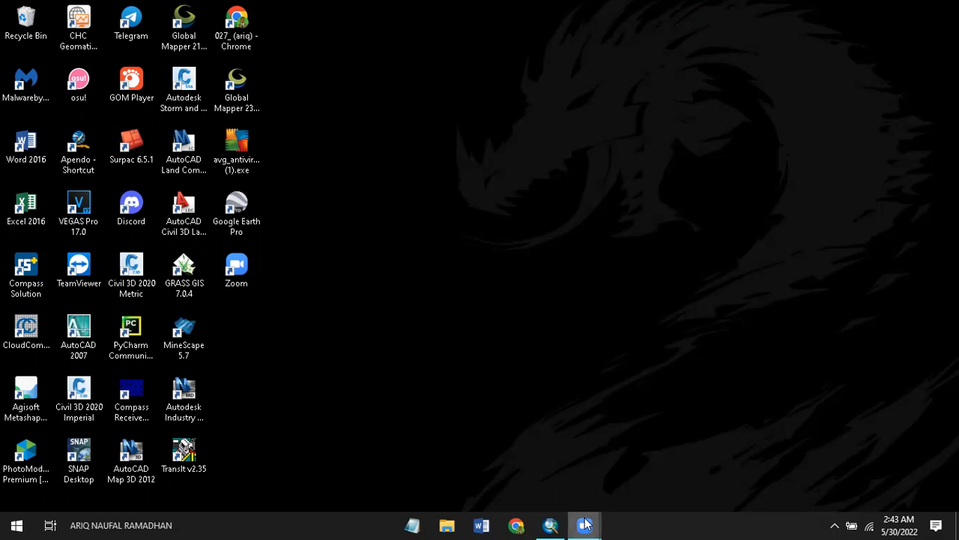
- Switch to the open untitled ArcMap window
{"action": "mouse_move", "coordinate": [585, 525]}
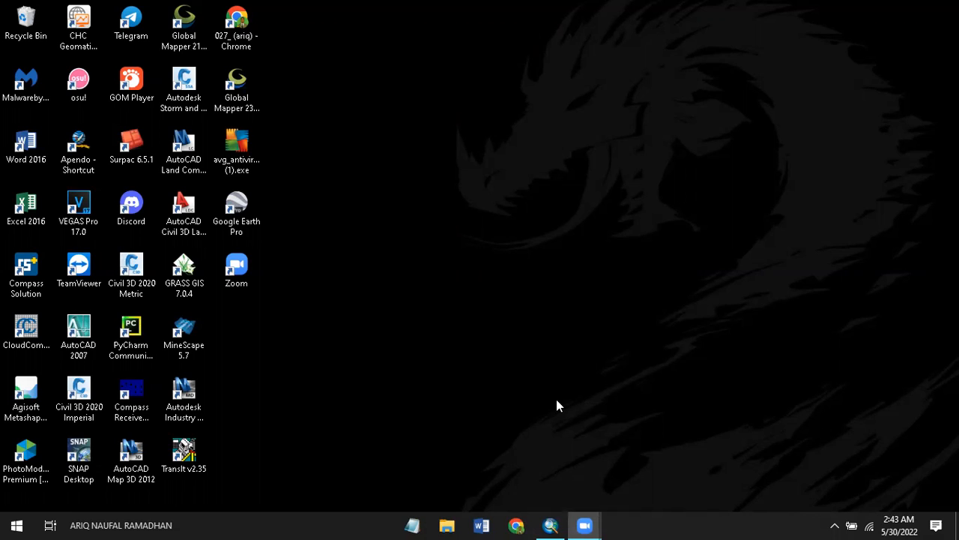
{"action": "mouse_move", "coordinate": [553, 525]}
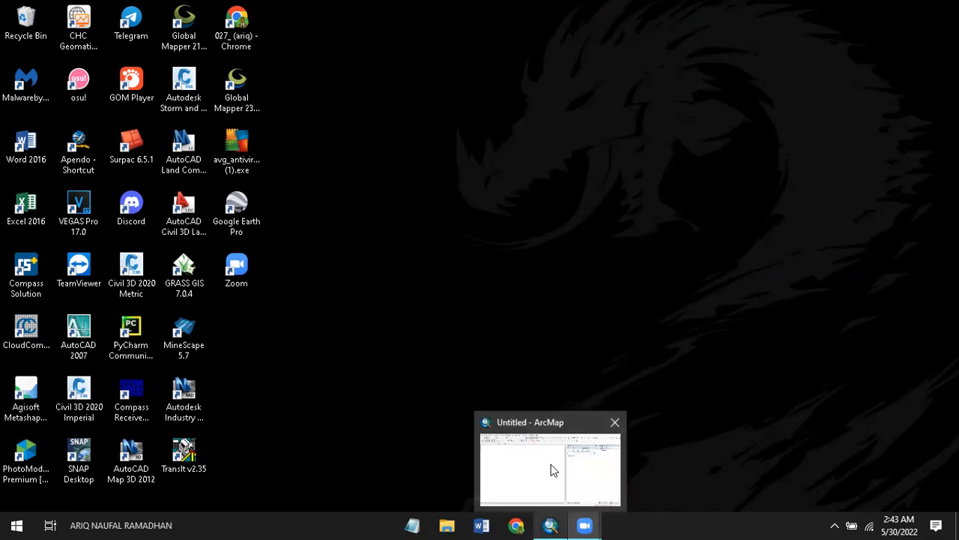
{"action": "left_click", "coordinate": [551, 464]}
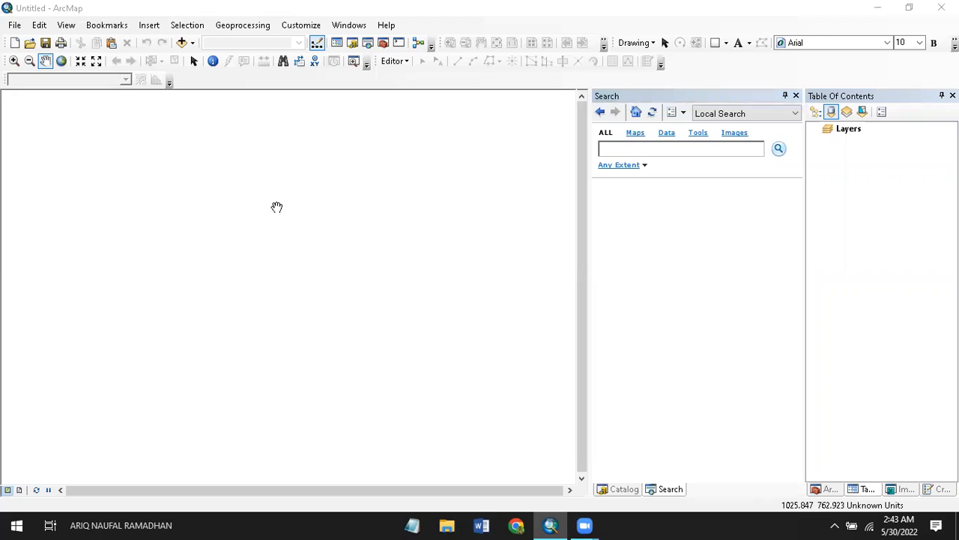
{"action": "left_click", "coordinate": [7, 523]}
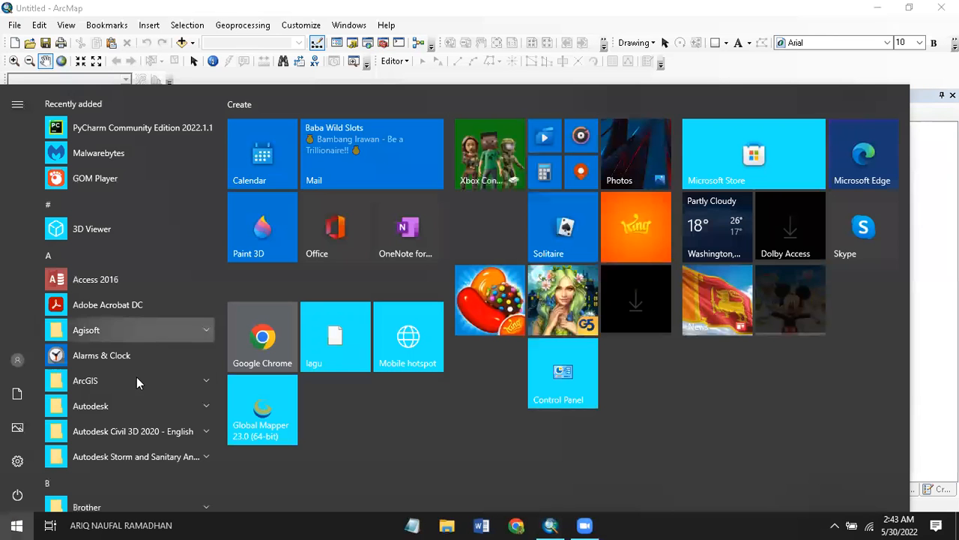
{"action": "left_click", "coordinate": [176, 382]}
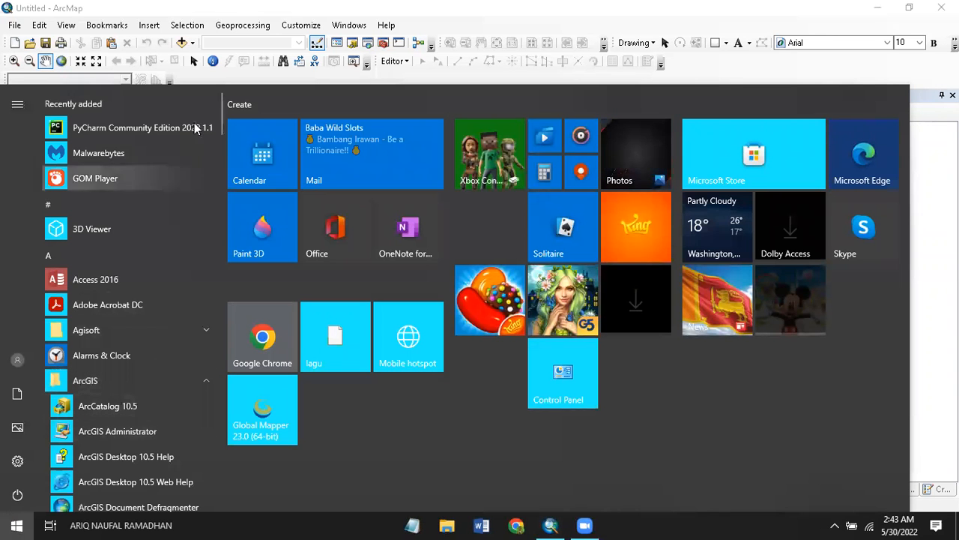
{"action": "left_click_drag", "start_coordinate": [221, 105], "coordinate": [218, 130]}
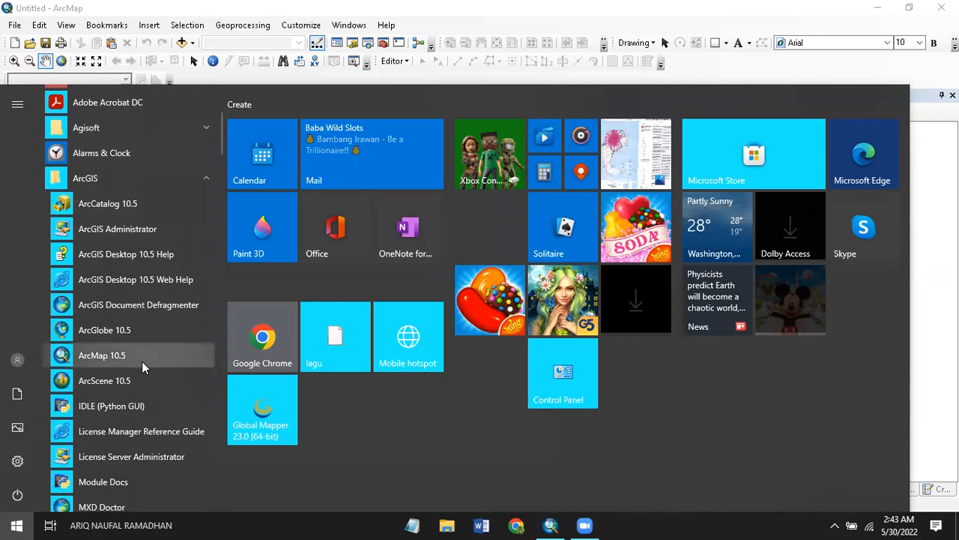
{"action": "left_click", "coordinate": [454, 6]}
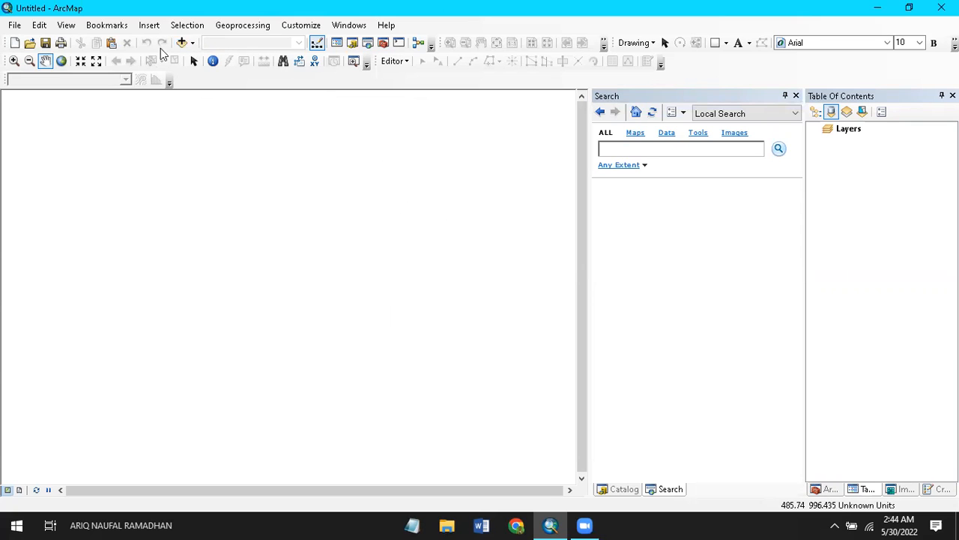
- Add the text file mtd dtm.txt from D:\KULIAH SMT 6\Model Terrain Digital to the map as a table
{"action": "left_click", "coordinate": [183, 44]}
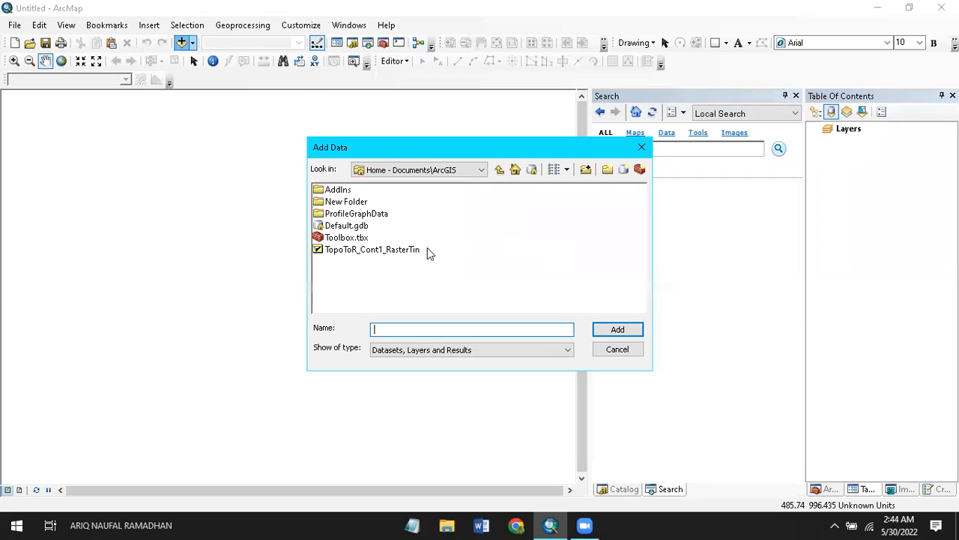
{"action": "left_click", "coordinate": [478, 170]}
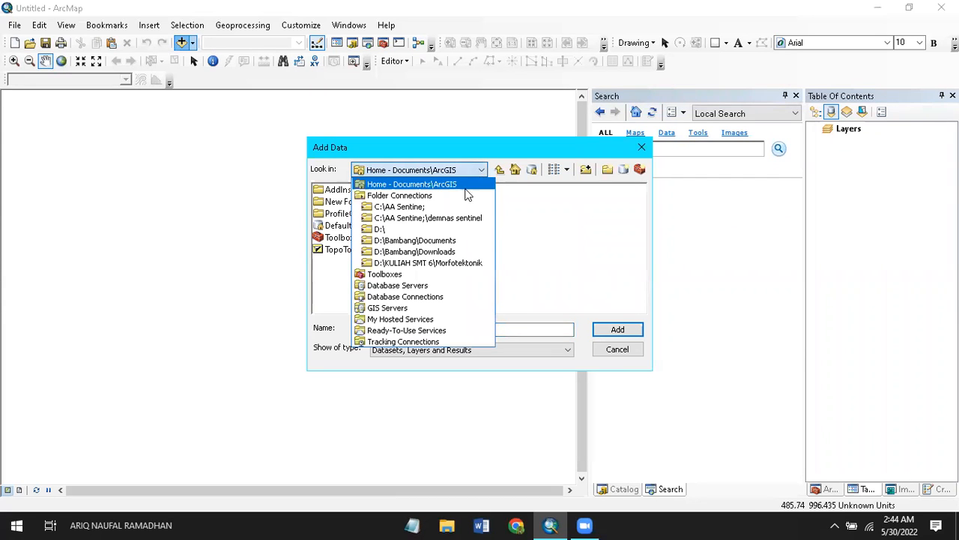
{"action": "left_click", "coordinate": [544, 220]}
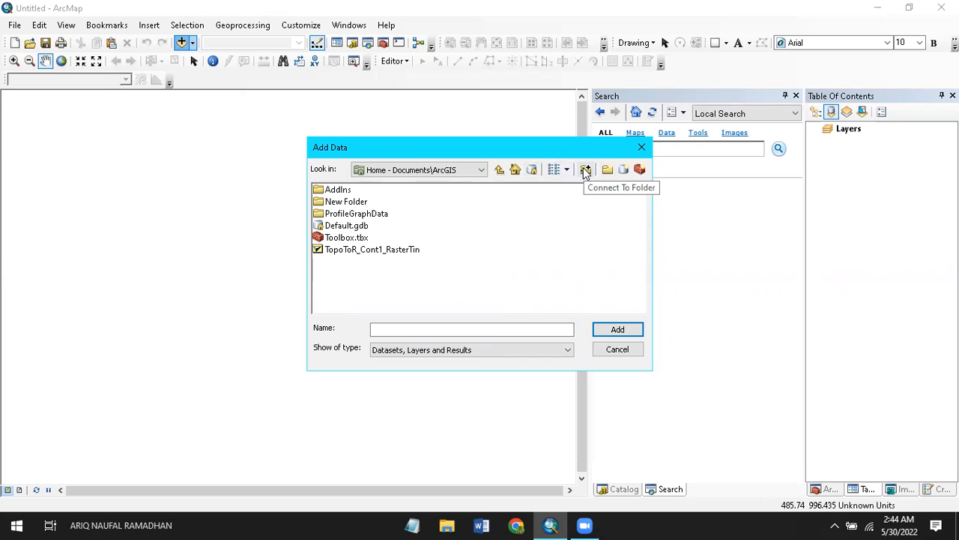
{"action": "left_click", "coordinate": [480, 170]}
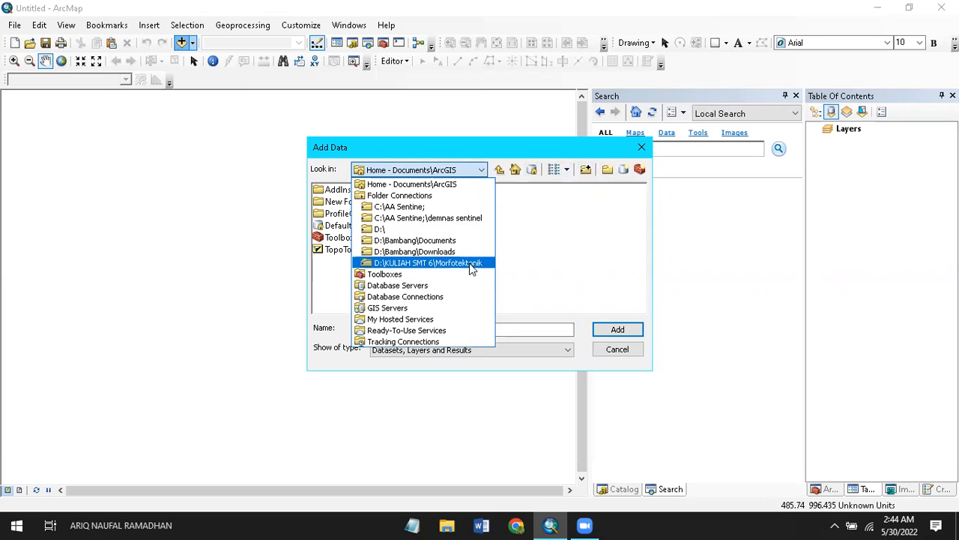
{"action": "left_click", "coordinate": [454, 230]}
{"action": "double_click", "coordinate": [373, 260]}
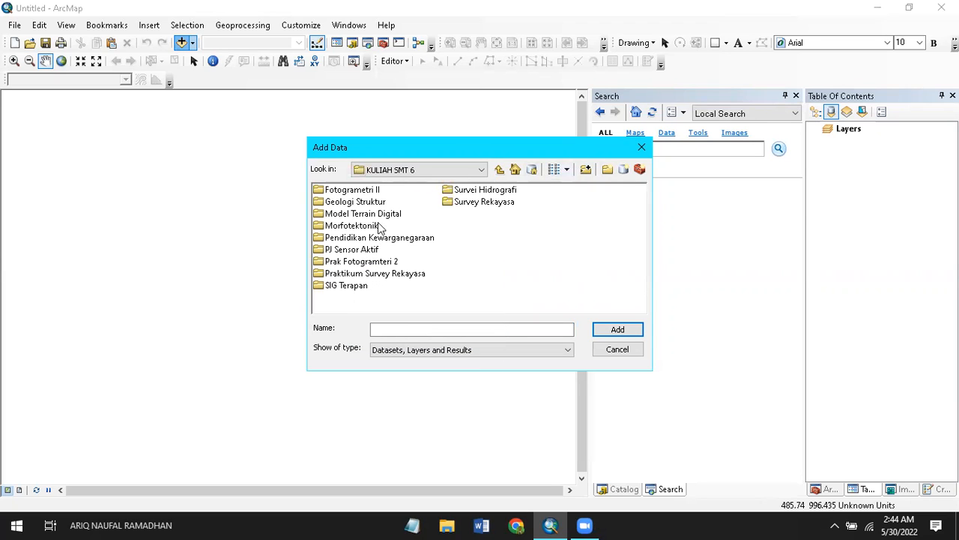
{"action": "double_click", "coordinate": [358, 214]}
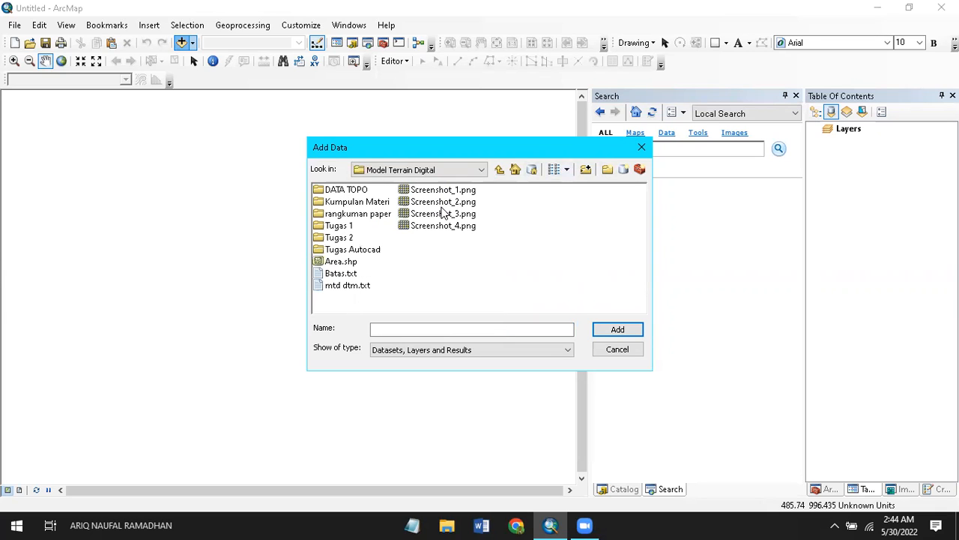
{"action": "left_click", "coordinate": [365, 287]}
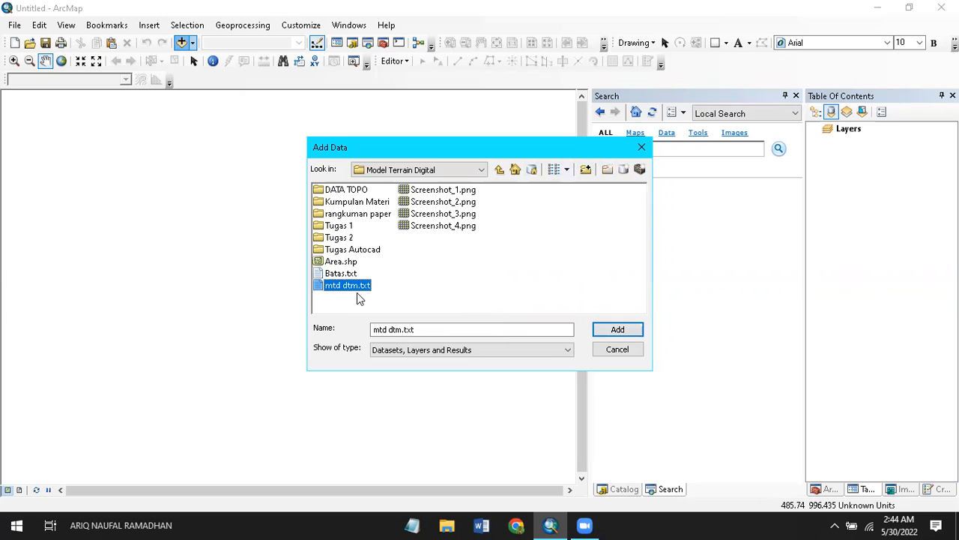
{"action": "left_click", "coordinate": [618, 330]}
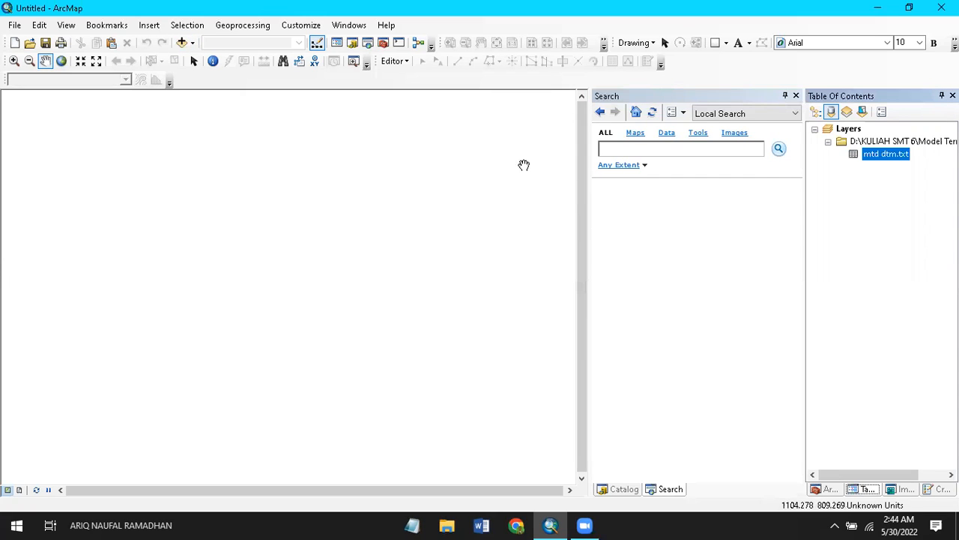
- Open the Display XY Data settings for the mtd dtm.txt table
{"action": "left_click", "coordinate": [865, 153]}
{"action": "right_click", "coordinate": [869, 155]}
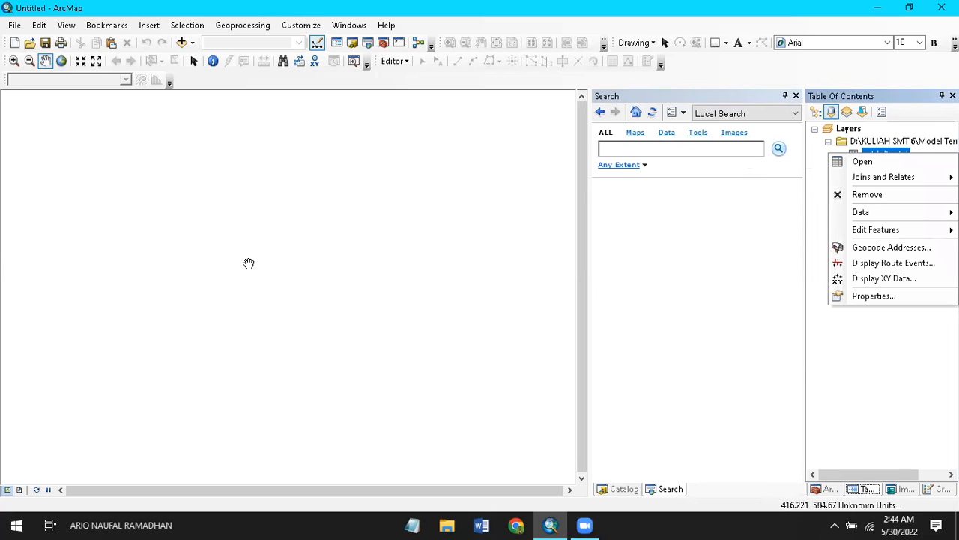
{"action": "left_click", "coordinate": [882, 389]}
{"action": "right_click", "coordinate": [885, 157]}
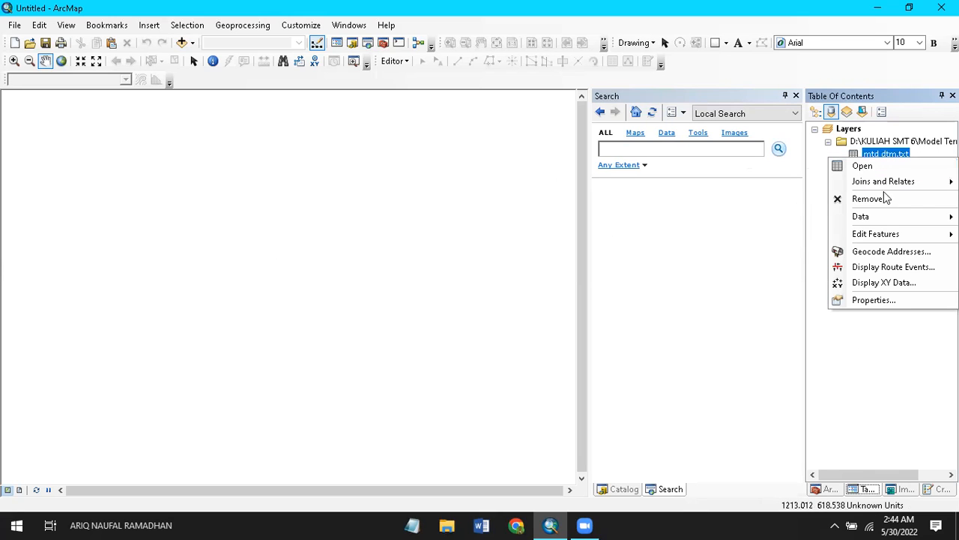
{"action": "left_click", "coordinate": [893, 289]}
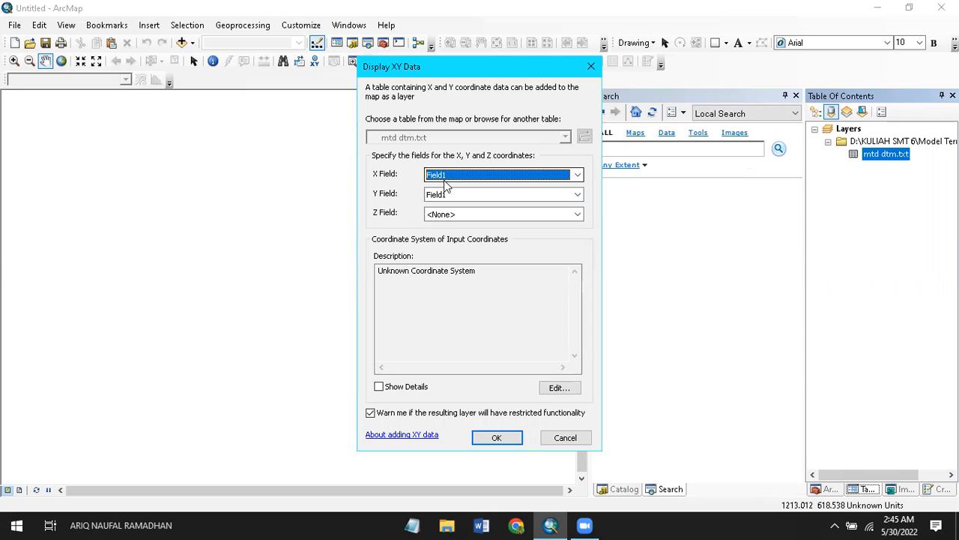
- Open mtd dtm.txt from the Model Terrain Digital folder in Notepad and examine the order of its coordinate columns
{"action": "left_click", "coordinate": [449, 524]}
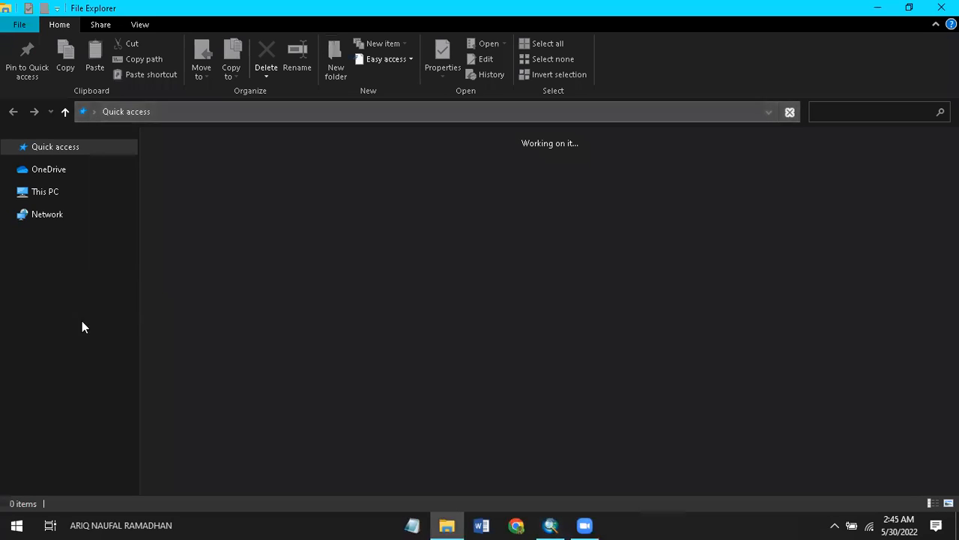
{"action": "left_click", "coordinate": [91, 345]}
{"action": "left_click", "coordinate": [593, 180]}
{"action": "double_click", "coordinate": [593, 181]}
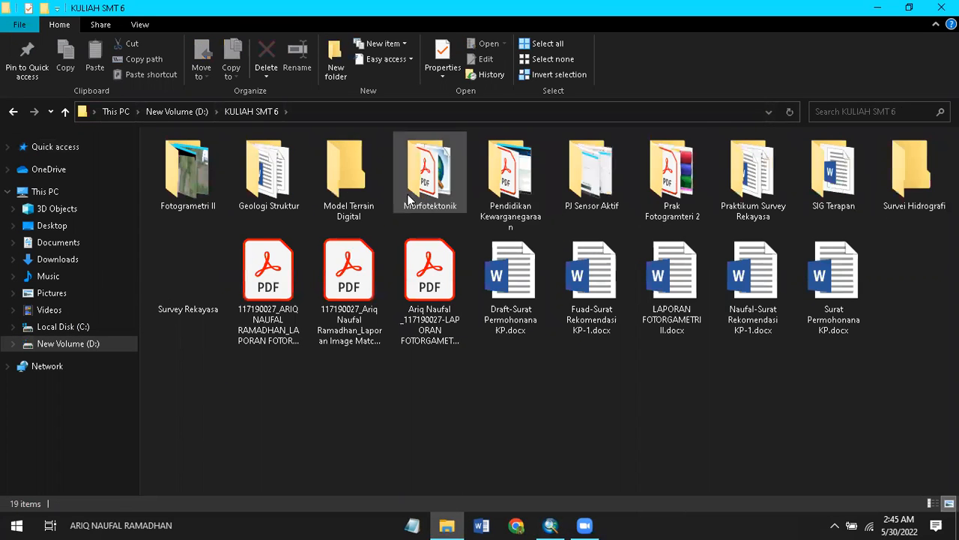
{"action": "left_click", "coordinate": [362, 171]}
{"action": "double_click", "coordinate": [362, 171]}
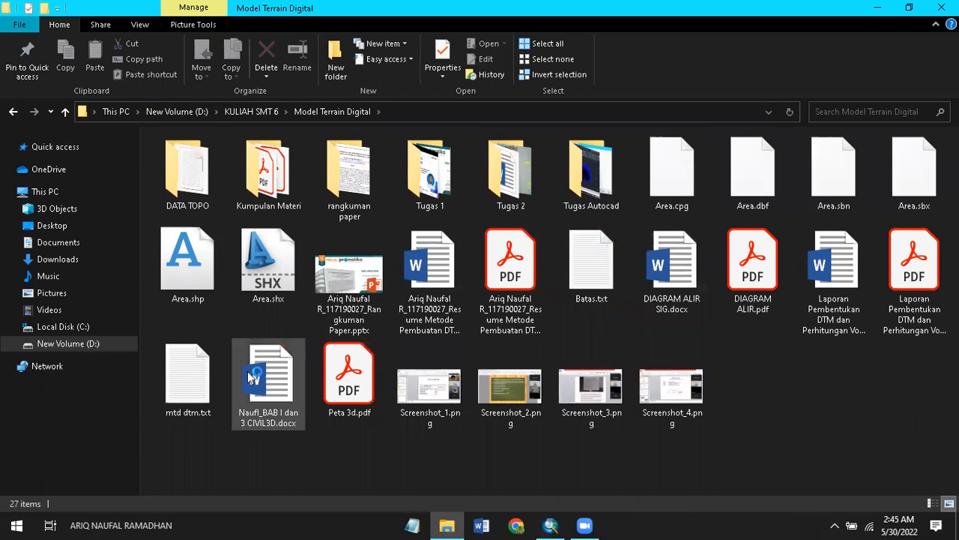
{"action": "left_click", "coordinate": [208, 368]}
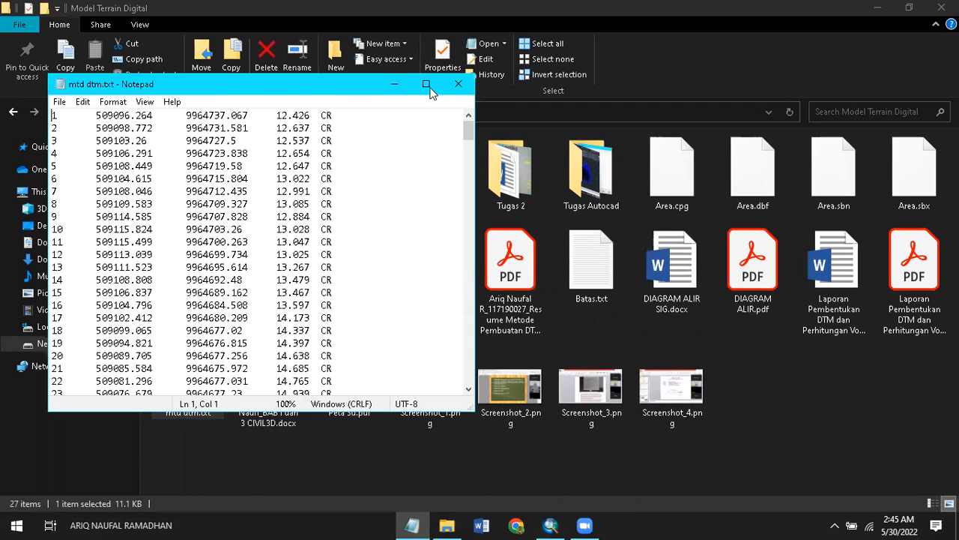
{"action": "left_click", "coordinate": [425, 84]}
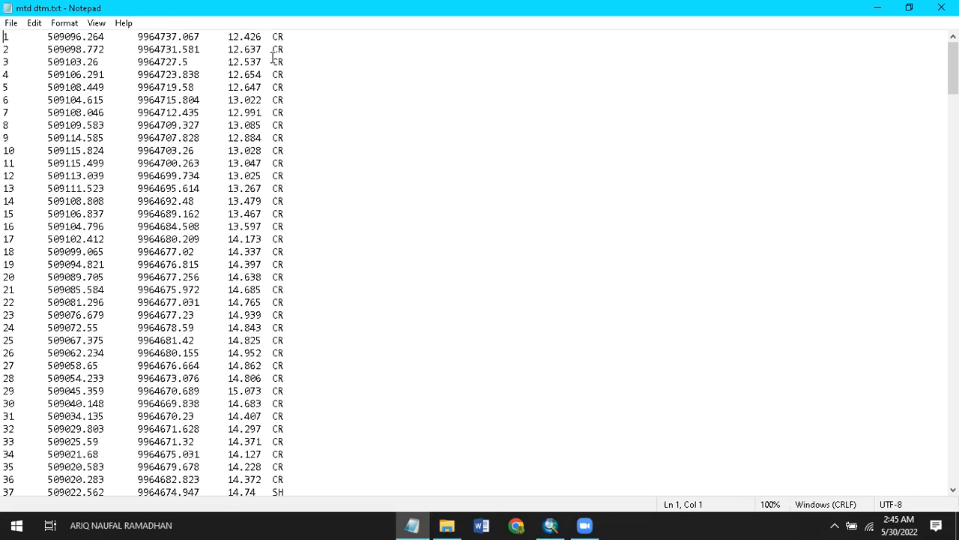
- Back in ArcMap, assign Field2 as the X field, Field3 as the Y field and Field4 as the Z field
{"action": "key", "text": "alt+Tab"}
{"action": "key", "text": "Tab"}
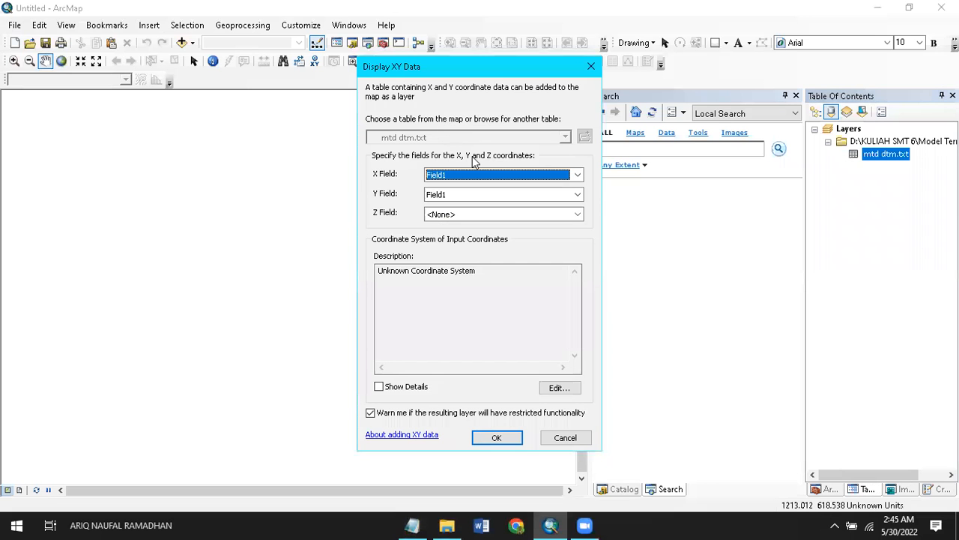
{"action": "left_click", "coordinate": [577, 175]}
{"action": "left_click", "coordinate": [458, 197]}
{"action": "left_click", "coordinate": [551, 194]}
{"action": "left_click", "coordinate": [517, 227]}
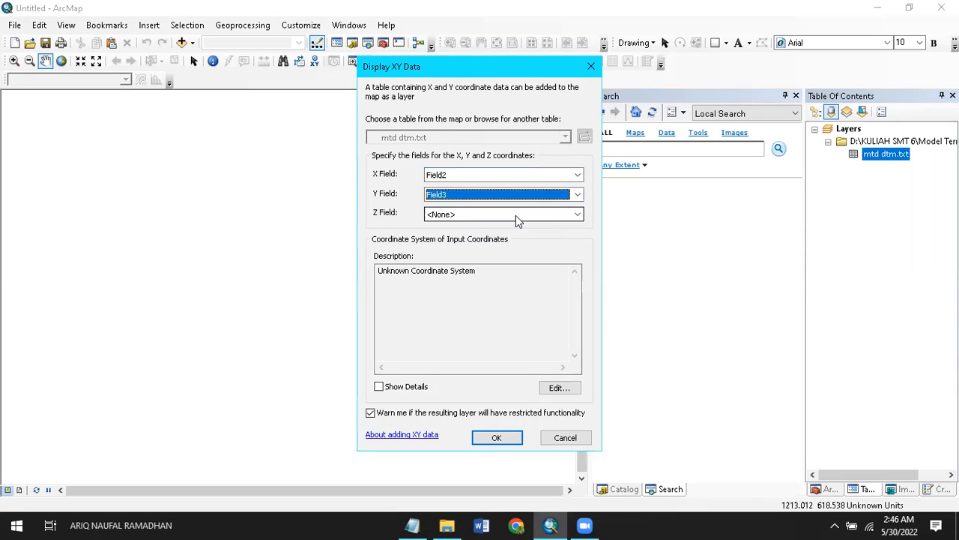
{"action": "left_click", "coordinate": [515, 215]}
{"action": "left_click", "coordinate": [493, 261]}
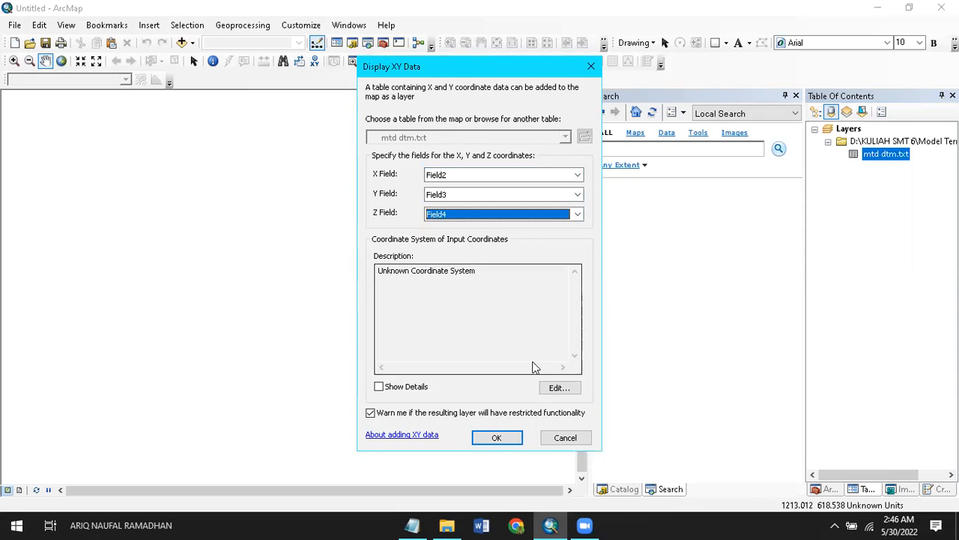
- Set the input coordinate system to WGS 1984 UTM Zone 48S and plot the table's points on the map
{"action": "left_click", "coordinate": [561, 388]}
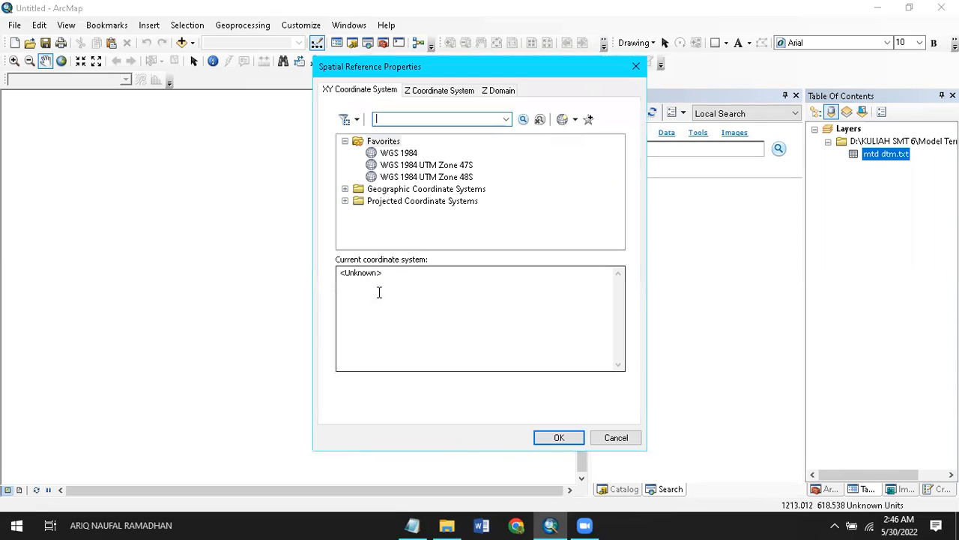
{"action": "left_click", "coordinate": [444, 177]}
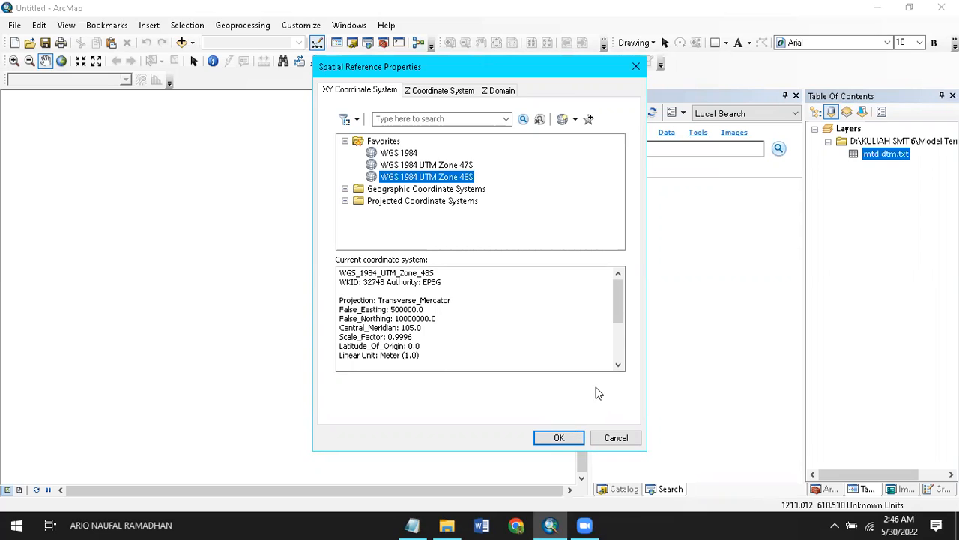
{"action": "left_click", "coordinate": [561, 438]}
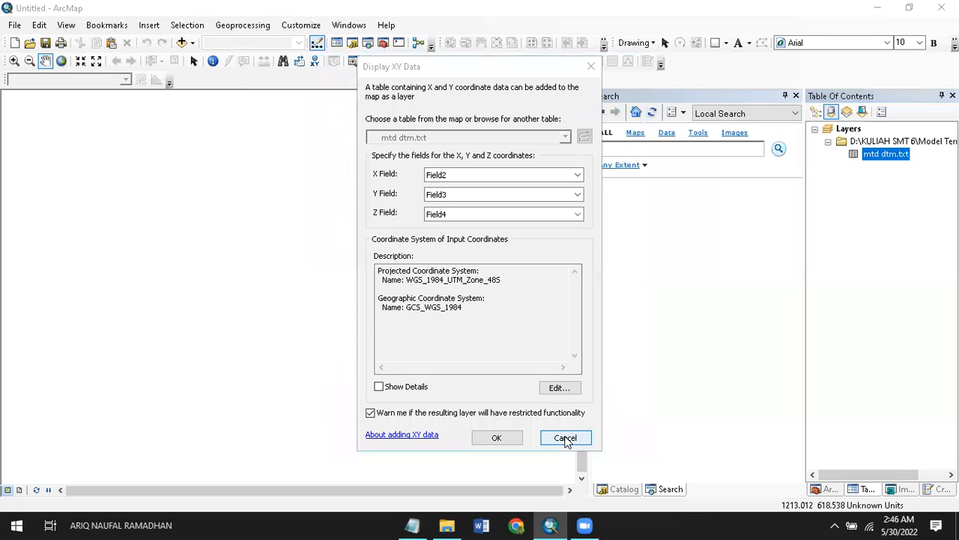
{"action": "left_click", "coordinate": [498, 438]}
{"action": "left_click", "coordinate": [534, 338]}
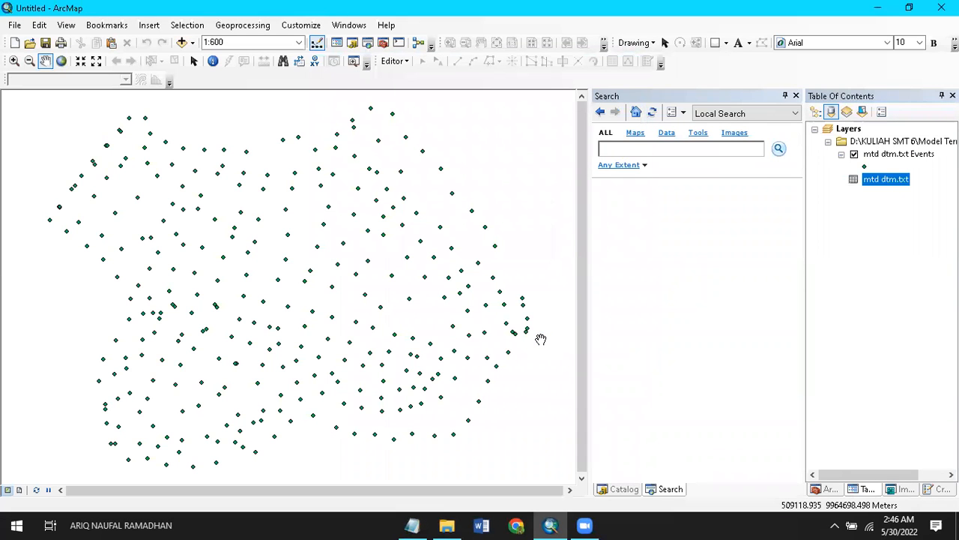
- Examine the extent and distribution of the plotted survey points on the map
{"action": "left_click_drag", "start_coordinate": [215, 315], "coordinate": [302, 275]}
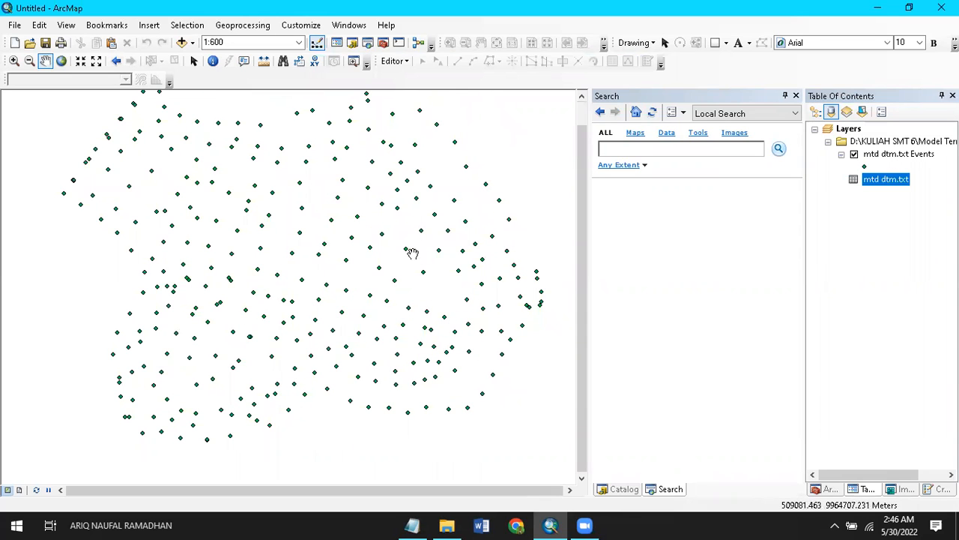
{"action": "left_click_drag", "start_coordinate": [409, 378], "coordinate": [330, 322]}
{"action": "left_click_drag", "start_coordinate": [392, 308], "coordinate": [387, 405]}
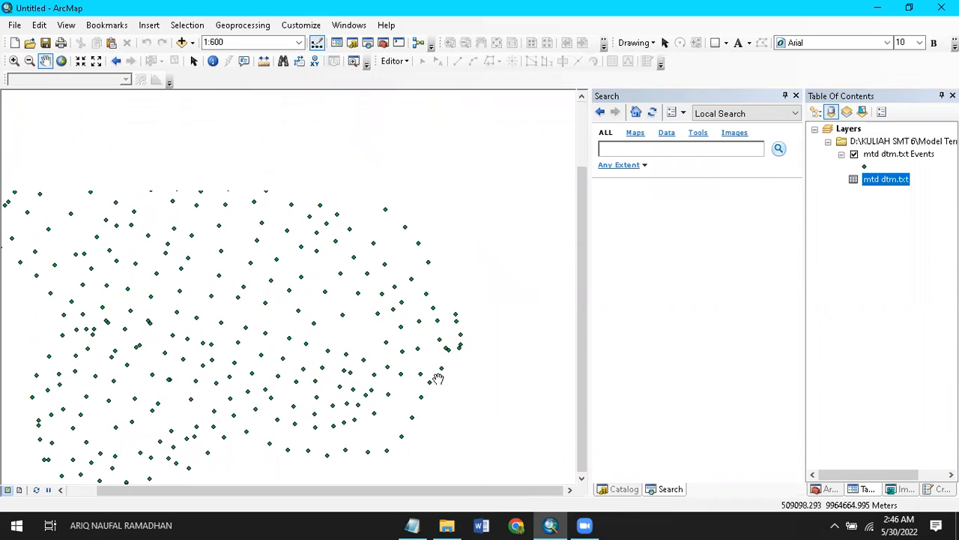
{"action": "left_click_drag", "start_coordinate": [236, 278], "coordinate": [402, 269]}
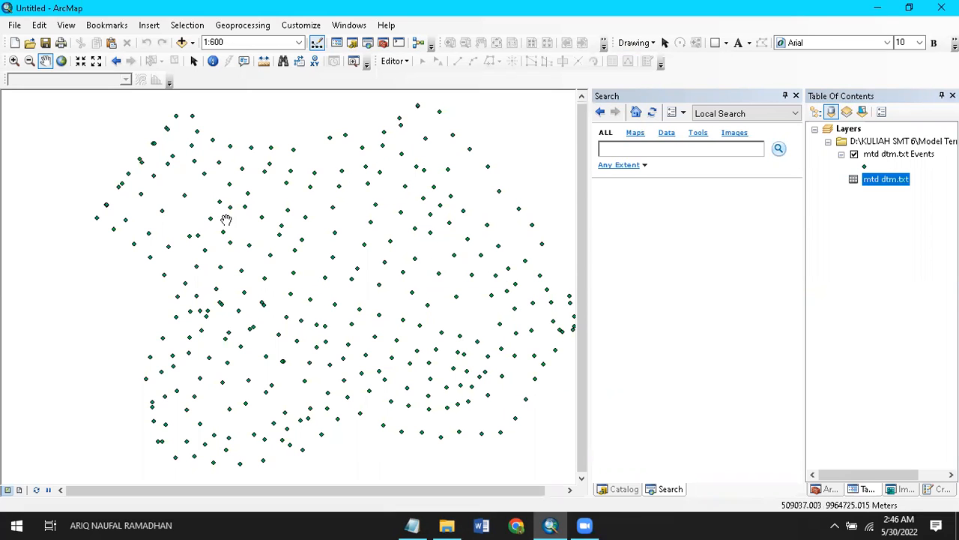
{"action": "scroll", "coordinate": [314, 262], "scroll_direction": "down", "scroll_amount": 3}
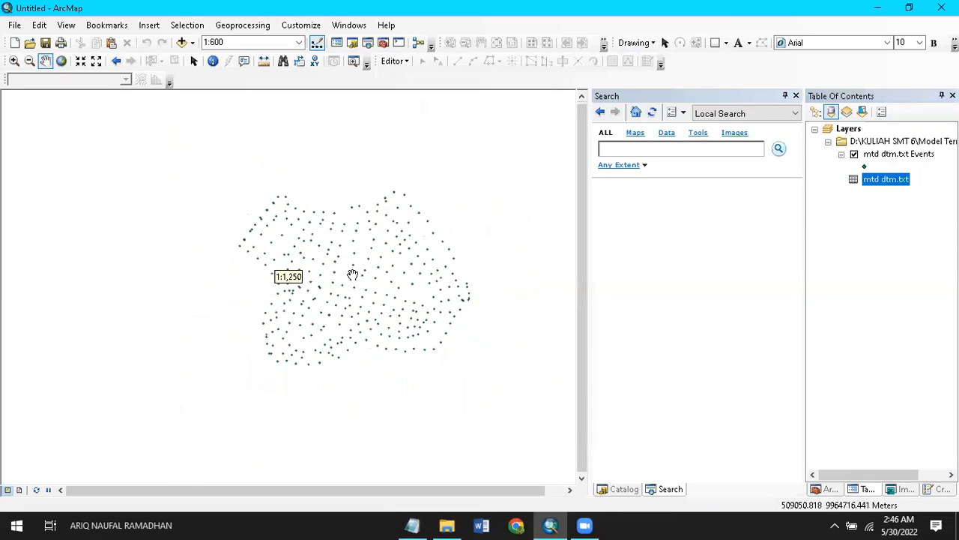
{"action": "scroll", "coordinate": [397, 285], "scroll_direction": "up", "scroll_amount": 2}
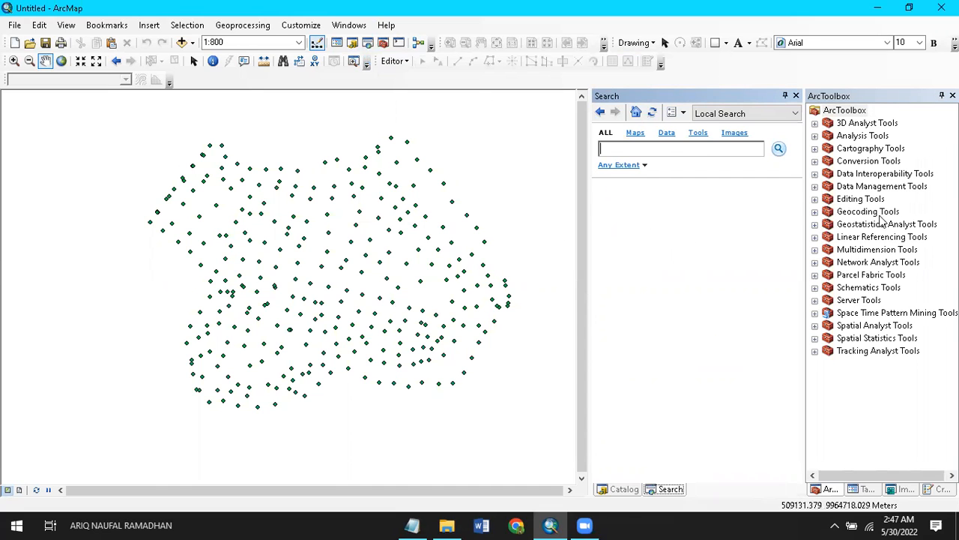
- Look through the 3D Analyst toolsets for tools that interpolate a raster surface from points
{"action": "left_click", "coordinate": [815, 123]}
{"action": "mouse_move", "coordinate": [952, 233]}
{"action": "left_mouse_down"}
{"action": "mouse_move", "coordinate": [952, 257]}
{"action": "mouse_move", "coordinate": [951, 231]}
{"action": "left_mouse_up"}
{"action": "left_click", "coordinate": [829, 237]}
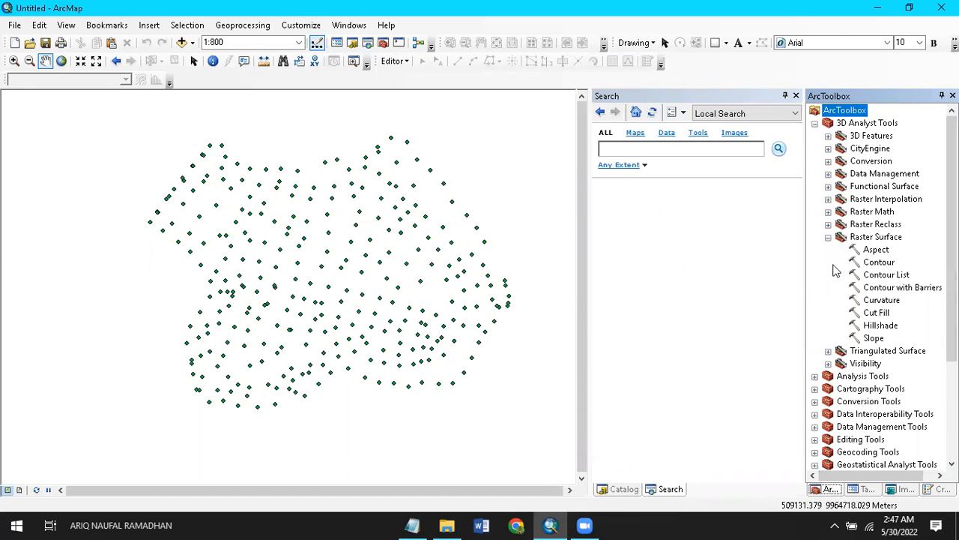
{"action": "left_click", "coordinate": [828, 174]}
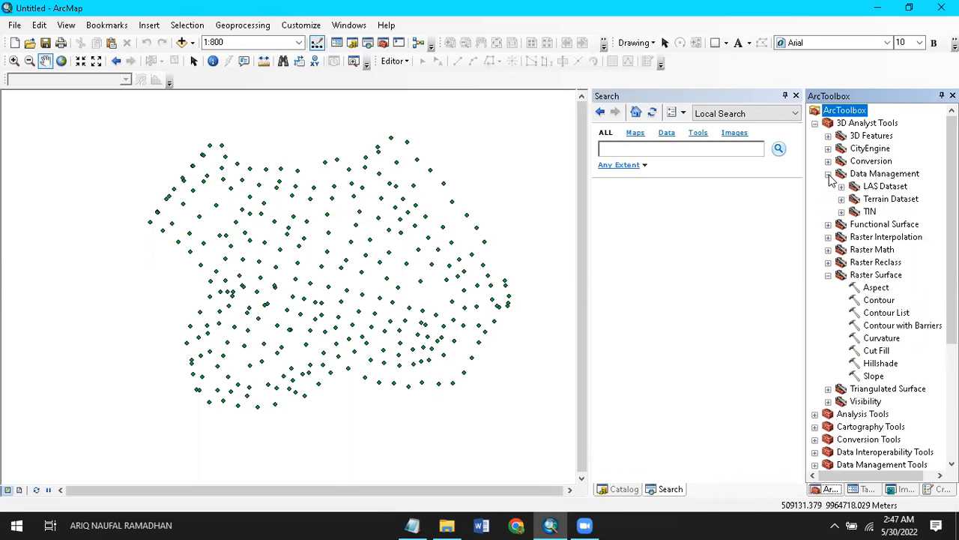
{"action": "left_click", "coordinate": [840, 212]}
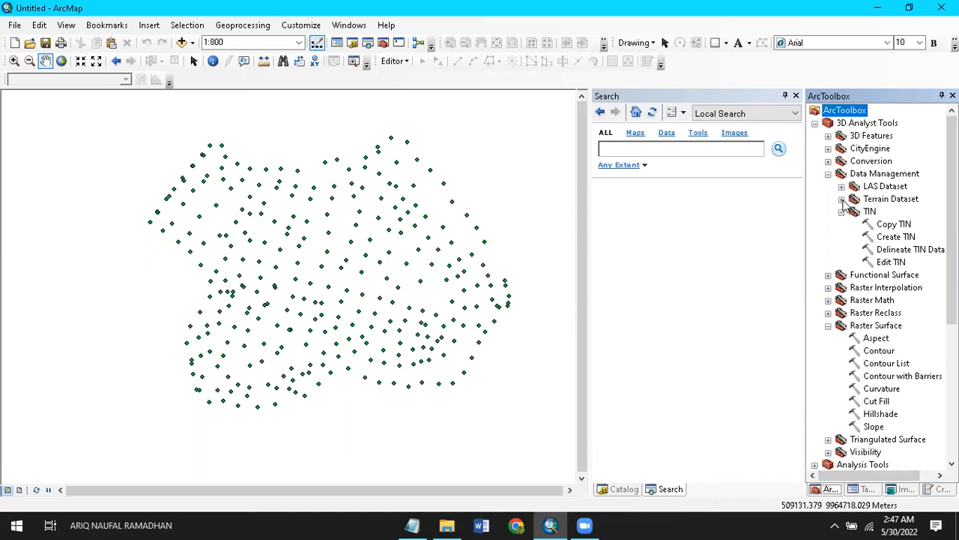
{"action": "left_click", "coordinate": [828, 135]}
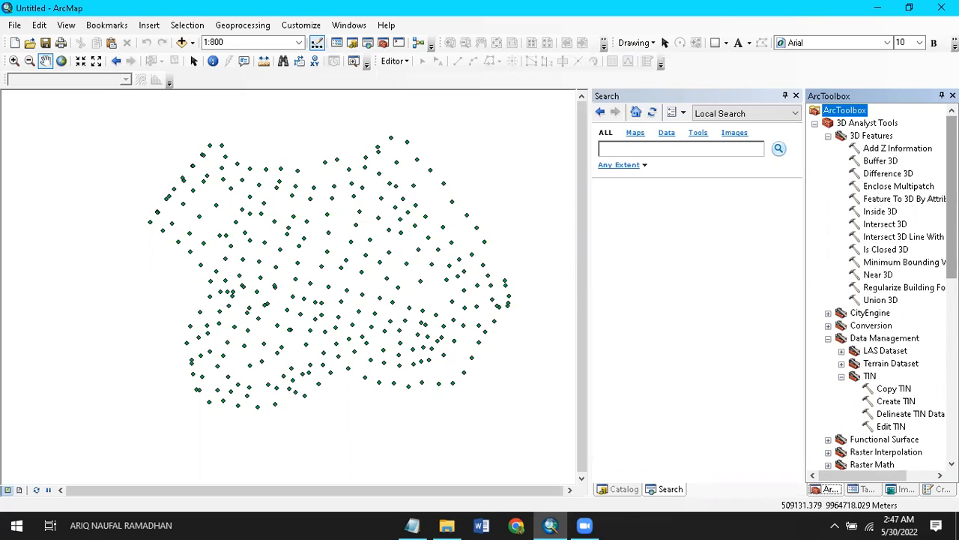
{"action": "scroll", "coordinate": [952, 194], "scroll_direction": "down", "scroll_amount": 7}
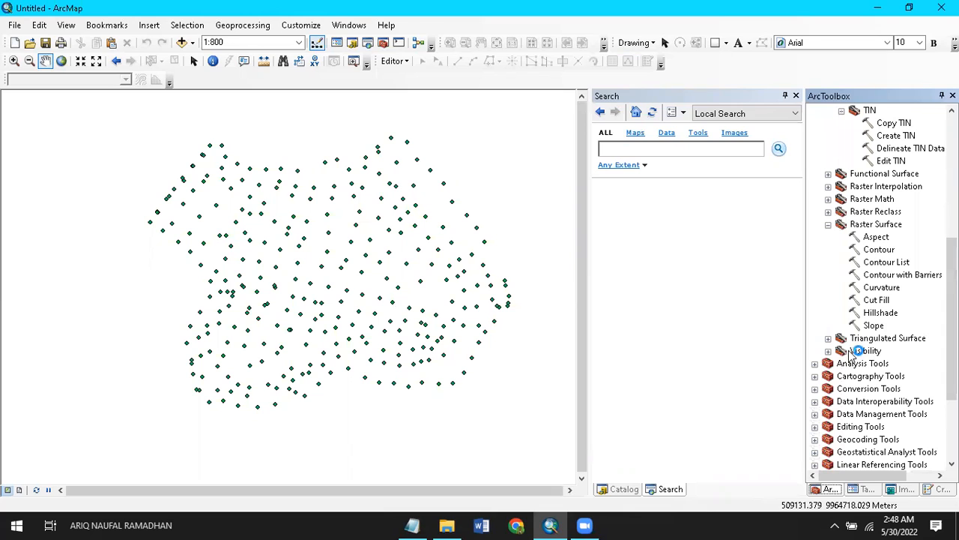
{"action": "left_click", "coordinate": [828, 212]}
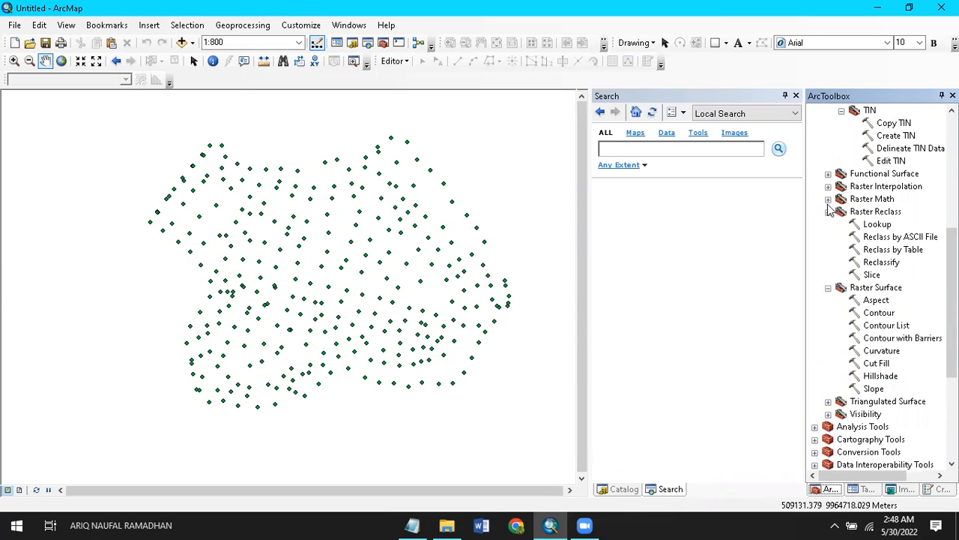
{"action": "left_click", "coordinate": [828, 186]}
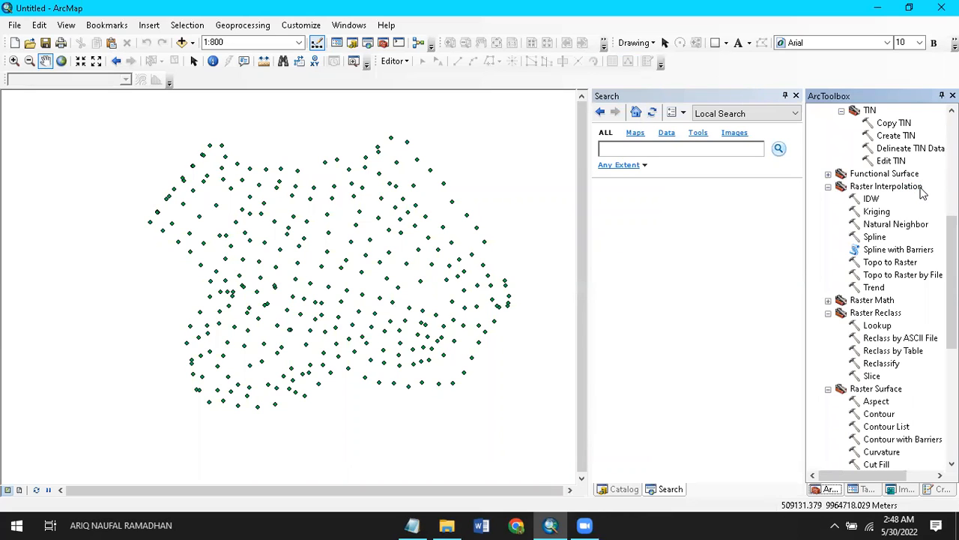
- Interpolate a surface raster from mtd dtm.txt Events using Ordinary Kriging, with Field4 as the Z value and a Spherical semivariogram
{"action": "left_click", "coordinate": [885, 215]}
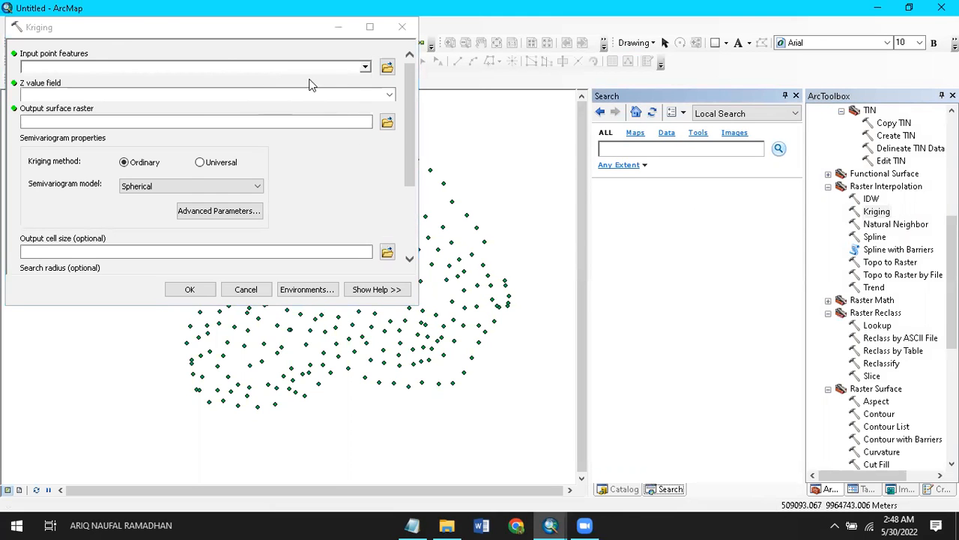
{"action": "left_click", "coordinate": [365, 67]}
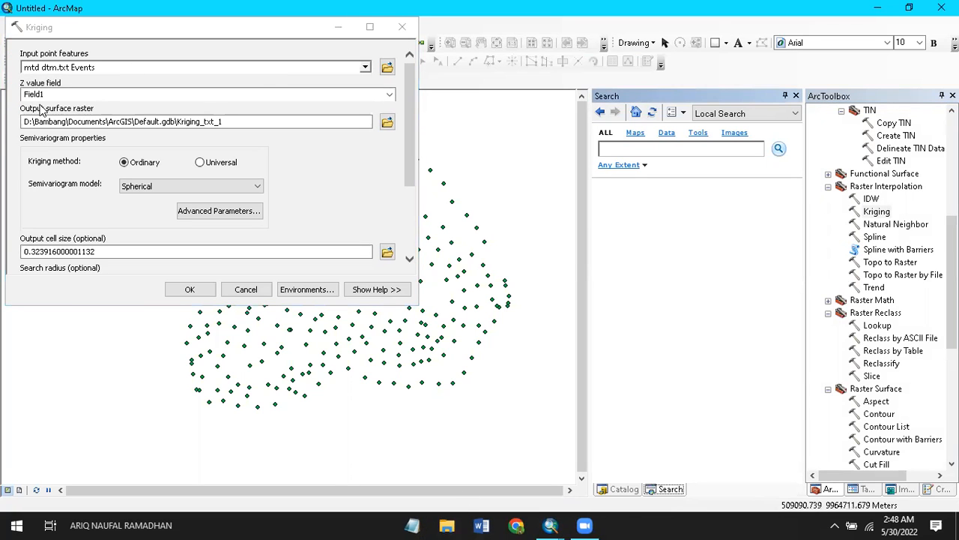
{"action": "left_click", "coordinate": [362, 88]}
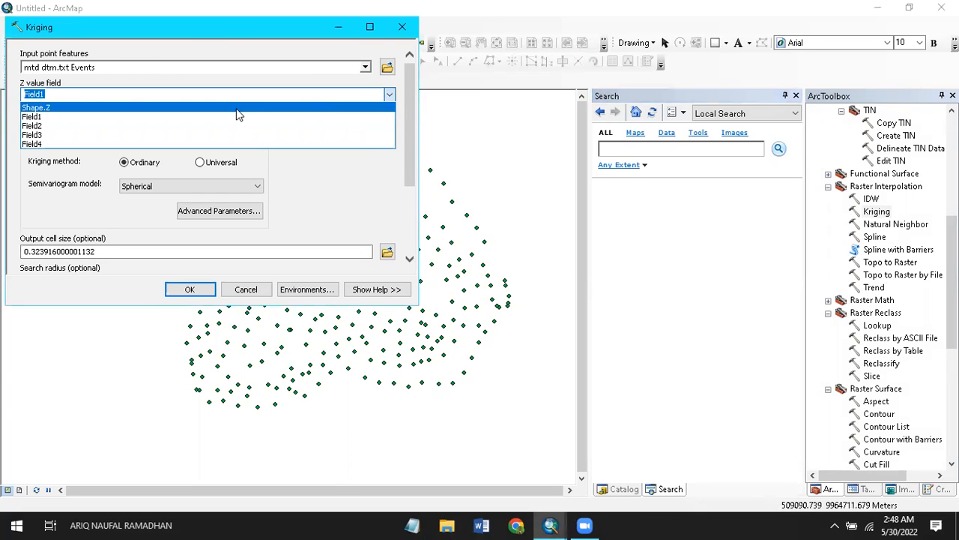
{"action": "left_click", "coordinate": [228, 151]}
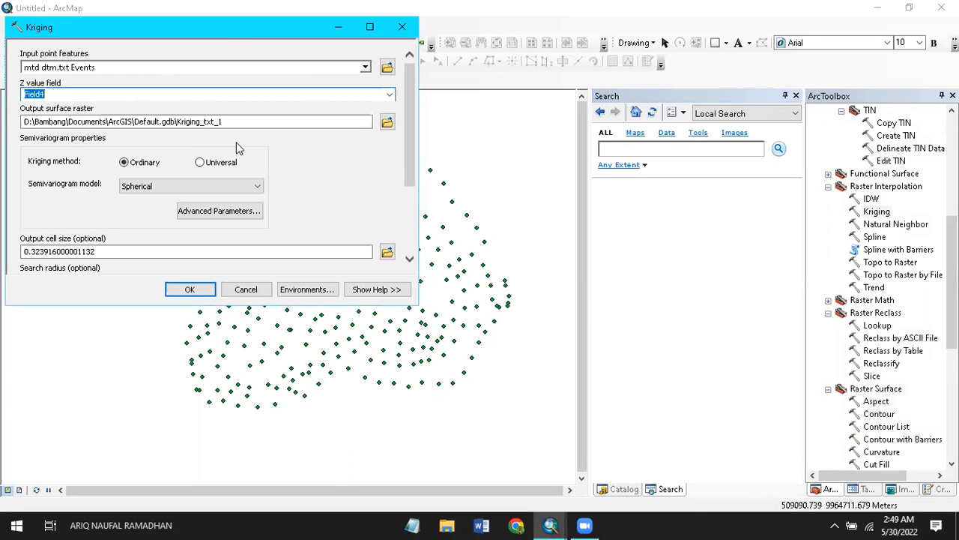
{"action": "left_click", "coordinate": [201, 290]}
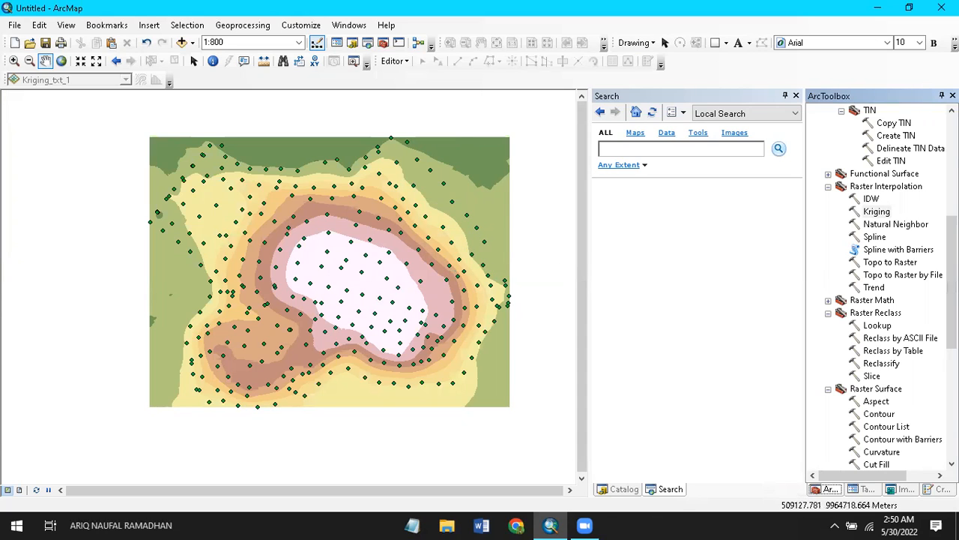
- Try to generate contours from the Kriging raster with the Contour List tool, using a contour value of 1
{"action": "double_click", "coordinate": [883, 425]}
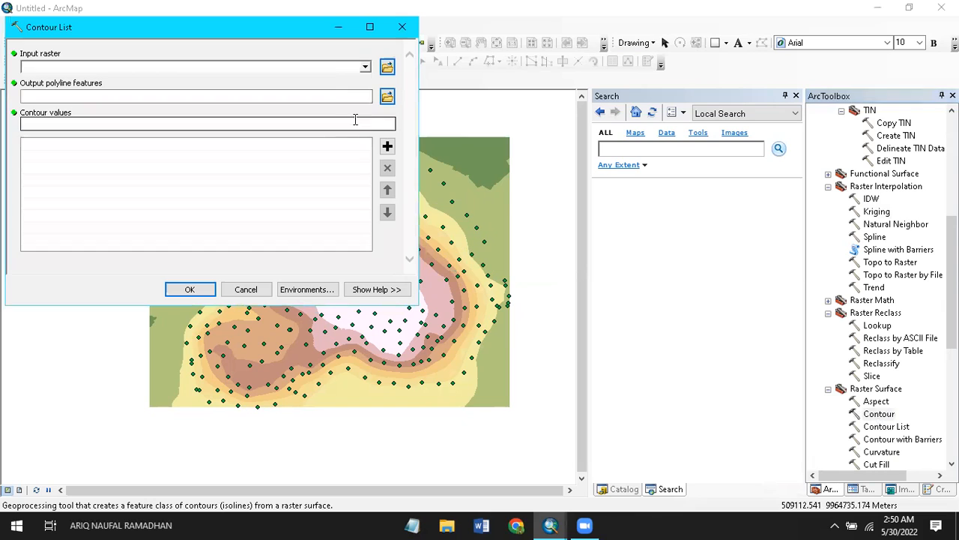
{"action": "left_click", "coordinate": [365, 67]}
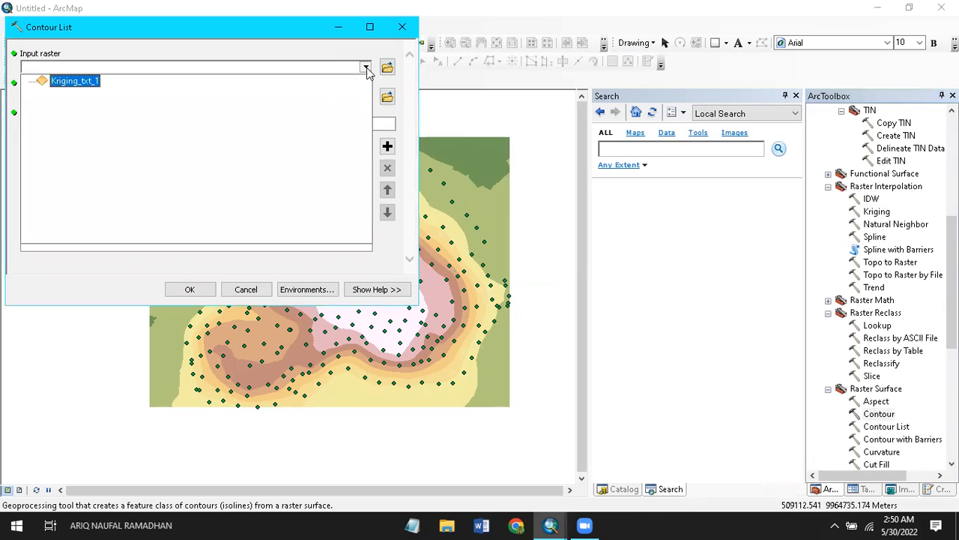
{"action": "left_click", "coordinate": [75, 81]}
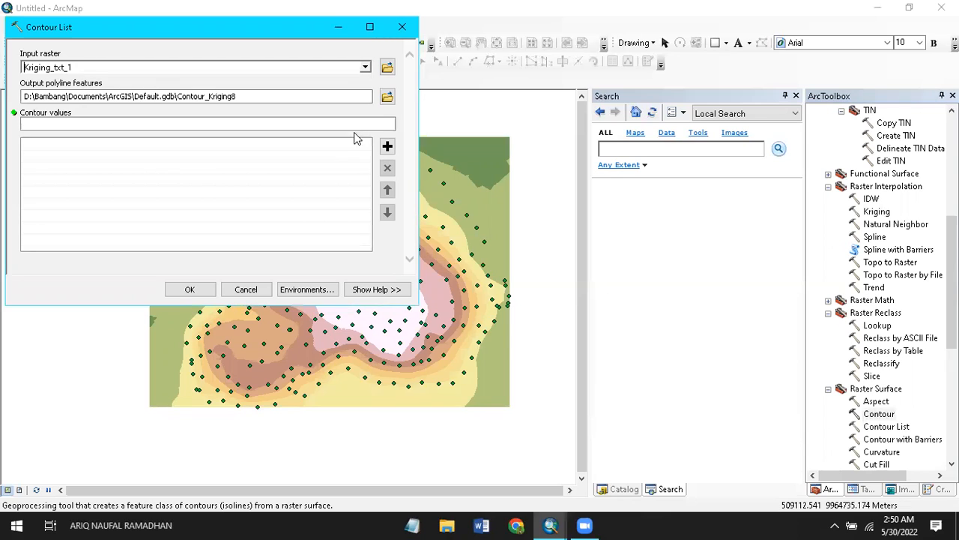
{"action": "left_click", "coordinate": [350, 124]}
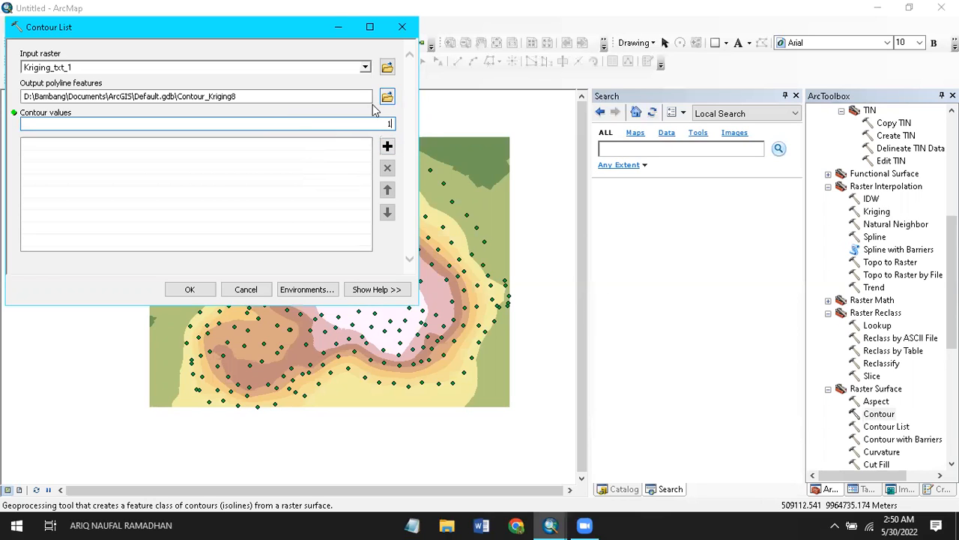
{"action": "left_click", "coordinate": [189, 289]}
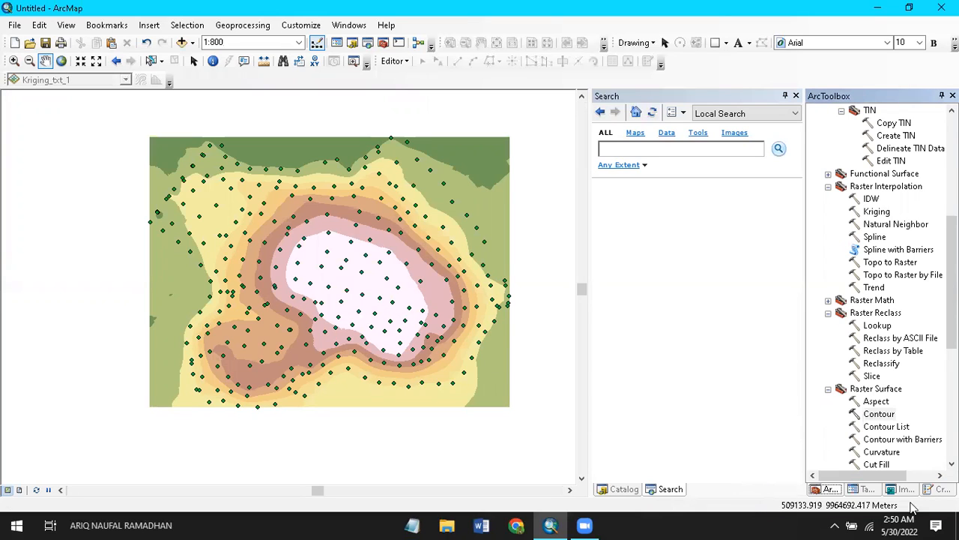
- Toggle the Kriging raster's visibility to check for contour lines, and remove the Contour List output layer from the map
{"action": "left_click", "coordinate": [861, 489]}
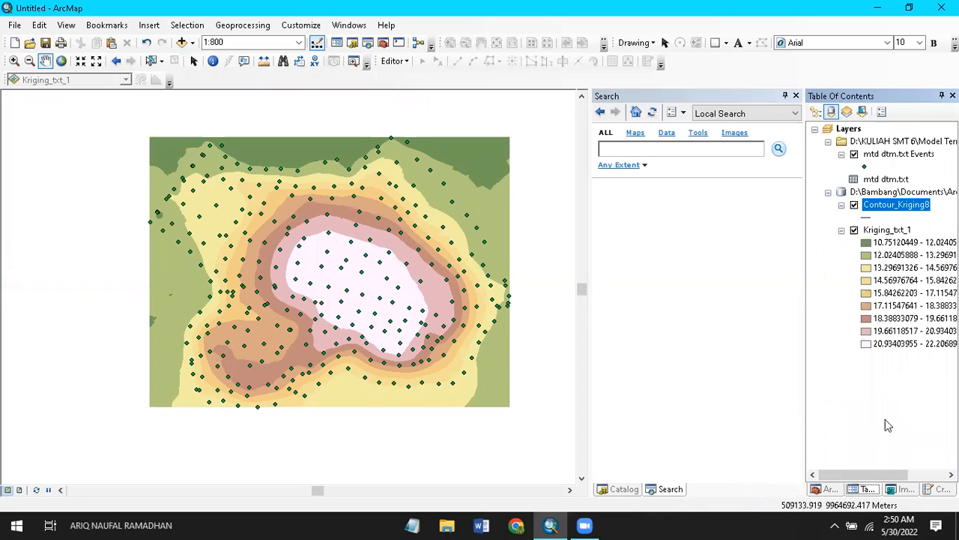
{"action": "left_click", "coordinate": [855, 230]}
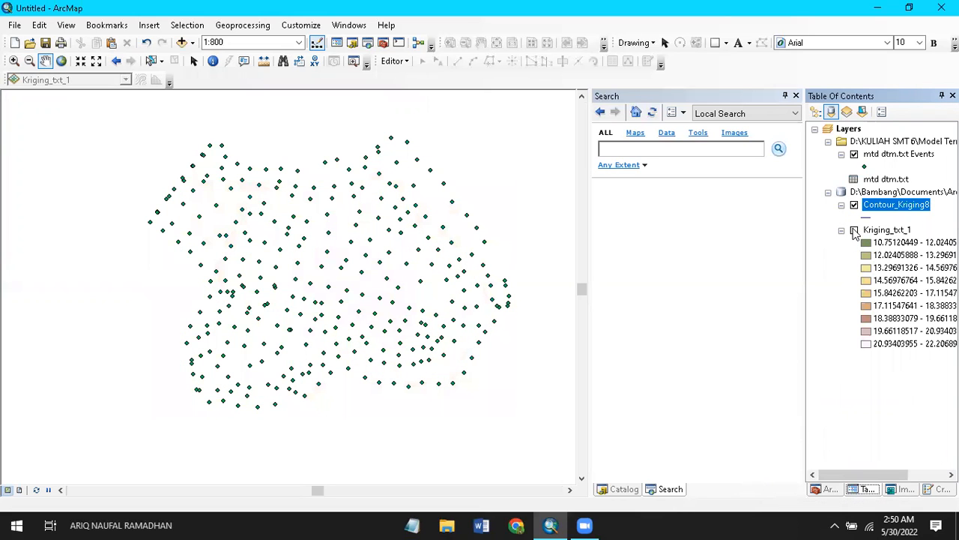
{"action": "left_click", "coordinate": [855, 230]}
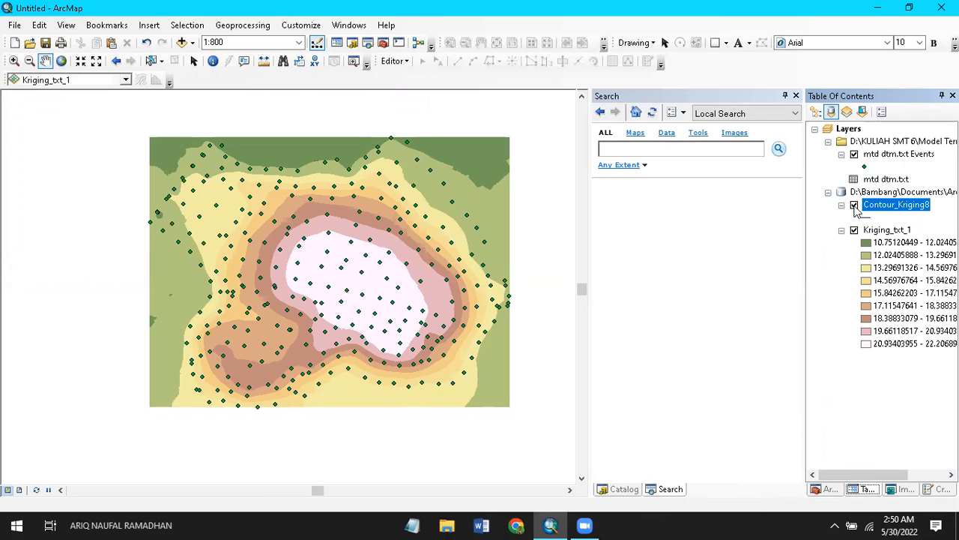
{"action": "left_click", "coordinate": [854, 205]}
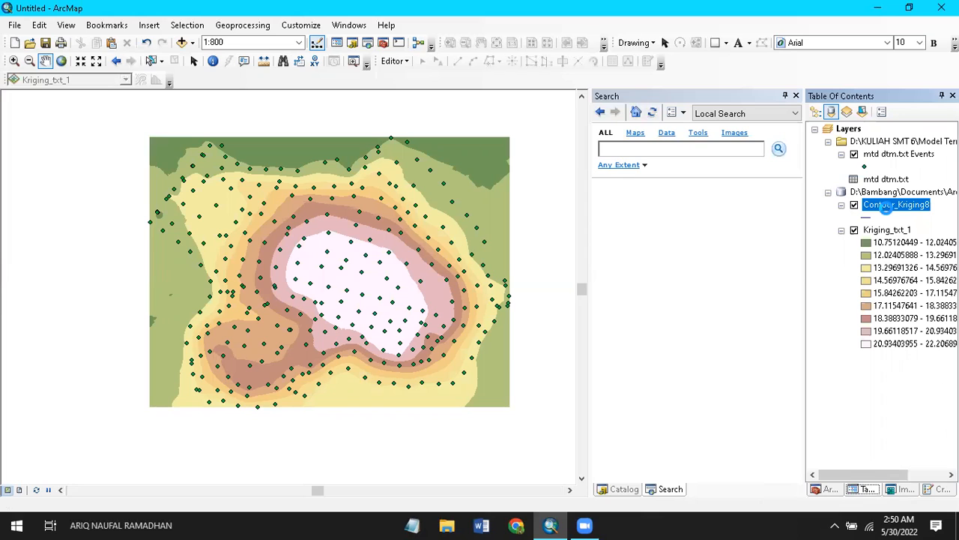
{"action": "right_click", "coordinate": [887, 212]}
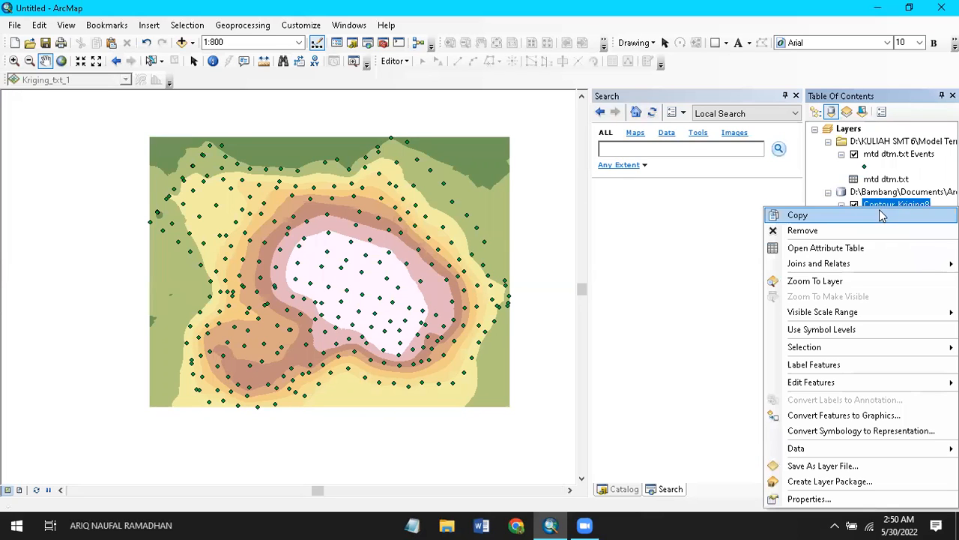
{"action": "left_click", "coordinate": [834, 233]}
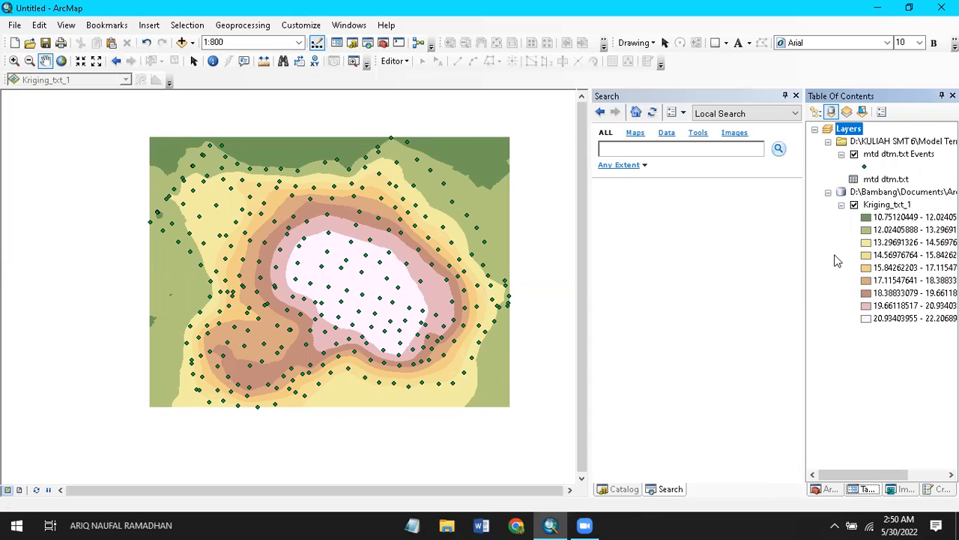
- Generate contour lines from the Kriging raster with the Contour tool at an interval of 2.5
{"action": "left_click", "coordinate": [903, 489]}
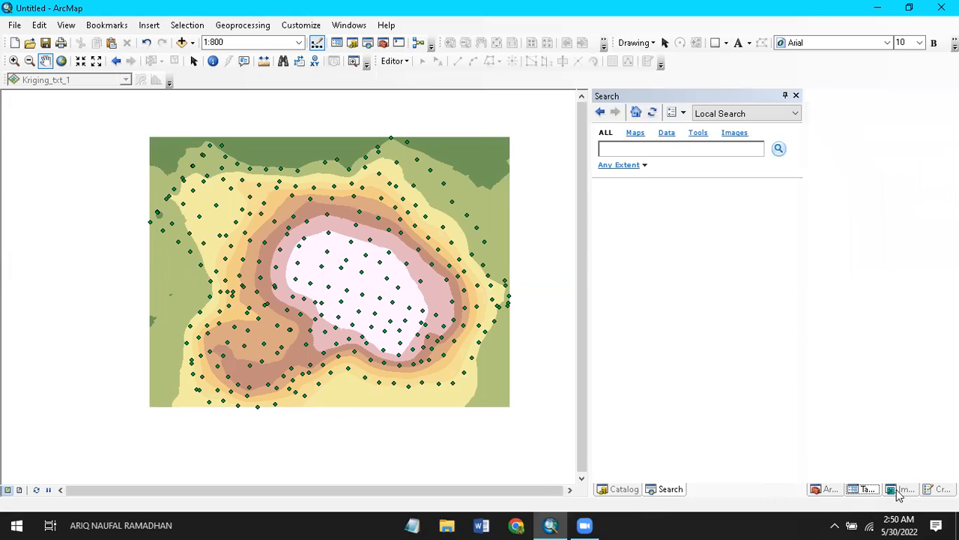
{"action": "left_click", "coordinate": [829, 489]}
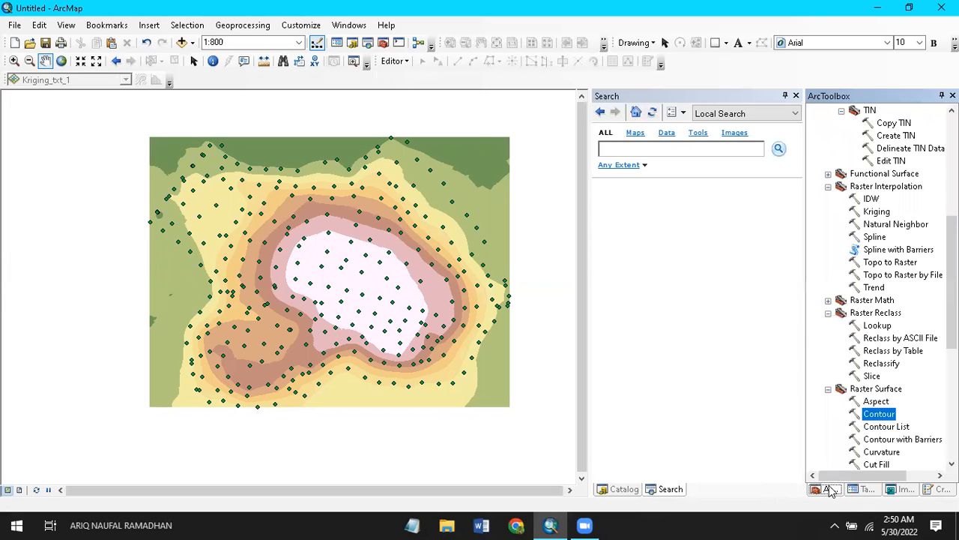
{"action": "double_click", "coordinate": [878, 414]}
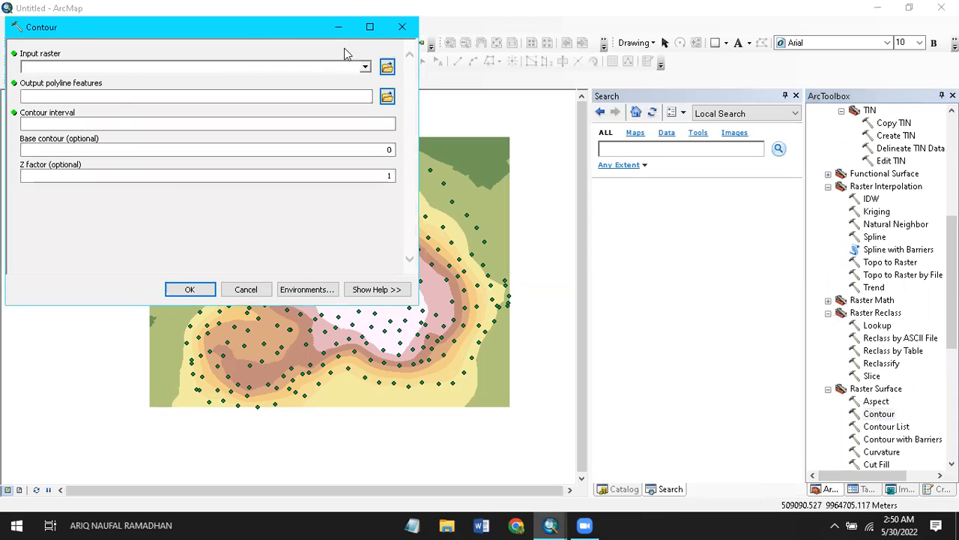
{"action": "left_click", "coordinate": [365, 66]}
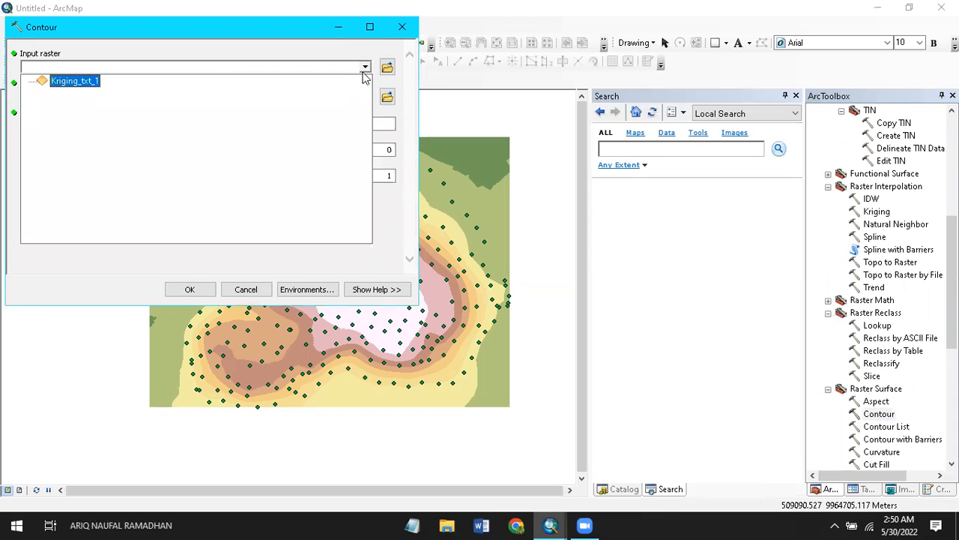
{"action": "left_click", "coordinate": [88, 80]}
{"action": "left_click", "coordinate": [326, 124]}
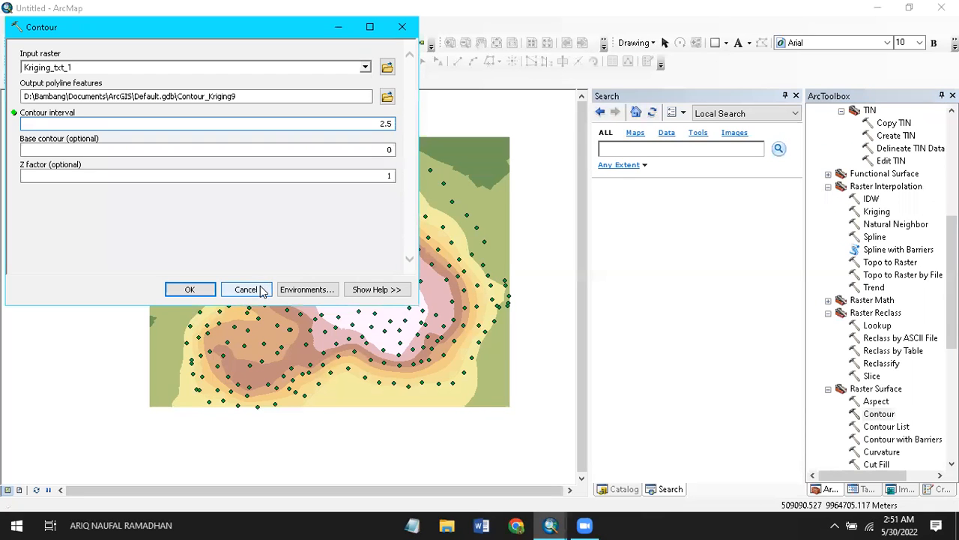
{"action": "left_click", "coordinate": [190, 291]}
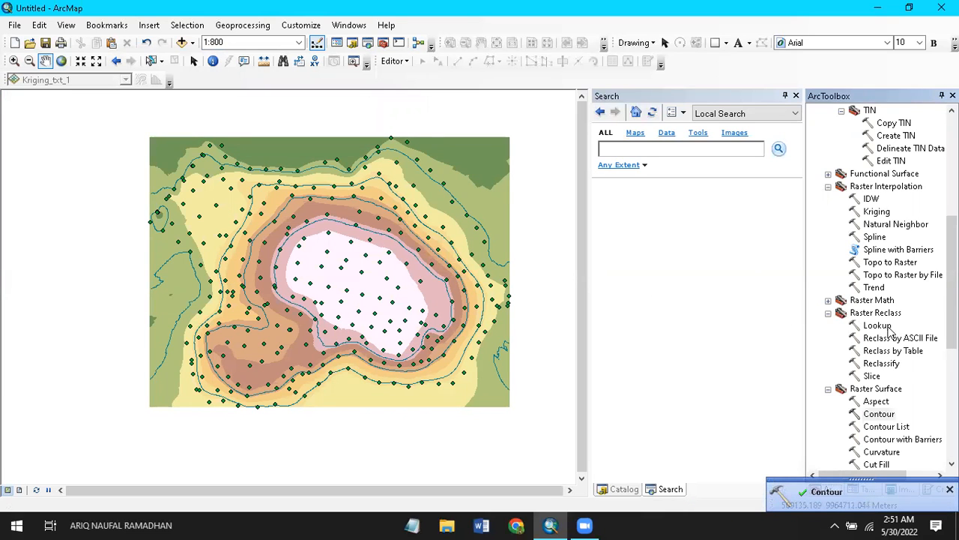
- Hide the Kriging raster layer, leaving the contour lines and survey points displayed
{"action": "double_click", "coordinate": [880, 416]}
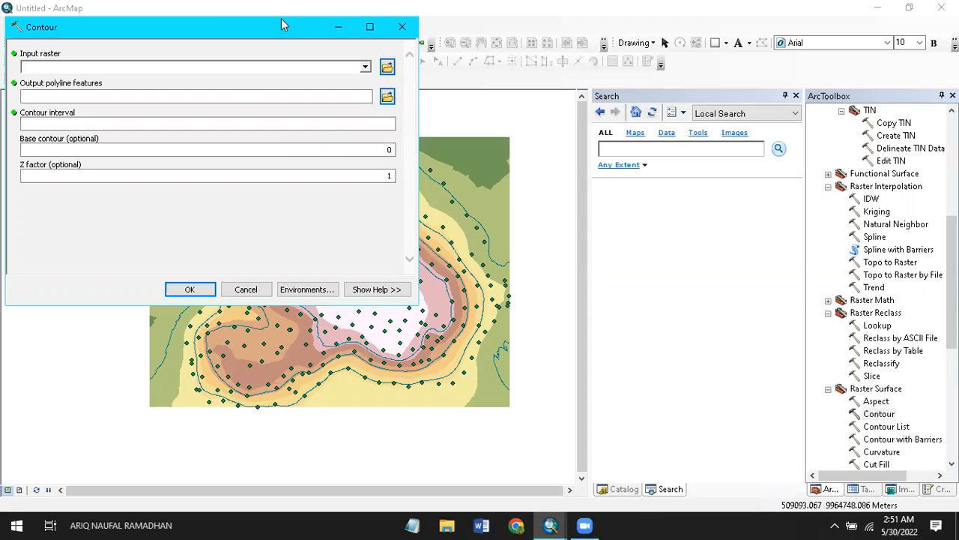
{"action": "left_click", "coordinate": [414, 28]}
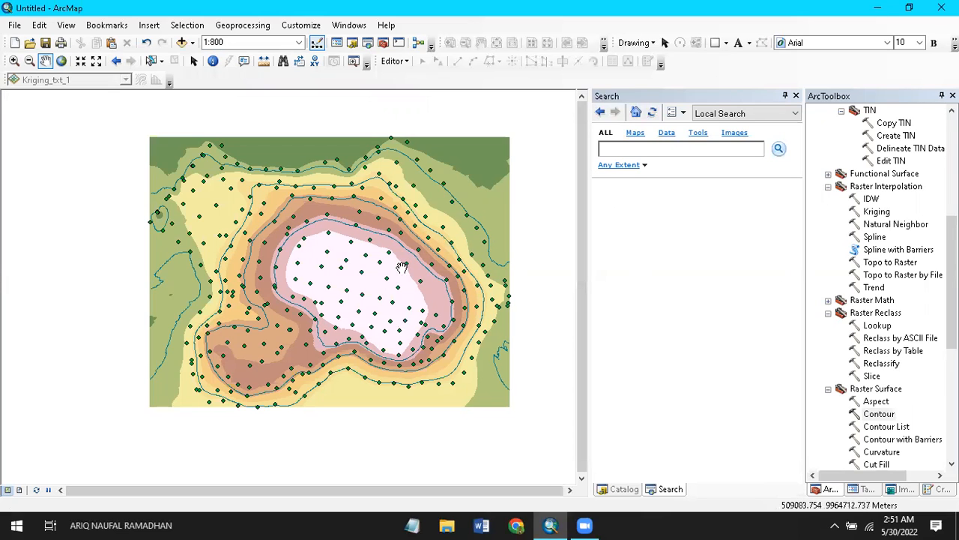
{"action": "left_click", "coordinate": [866, 489]}
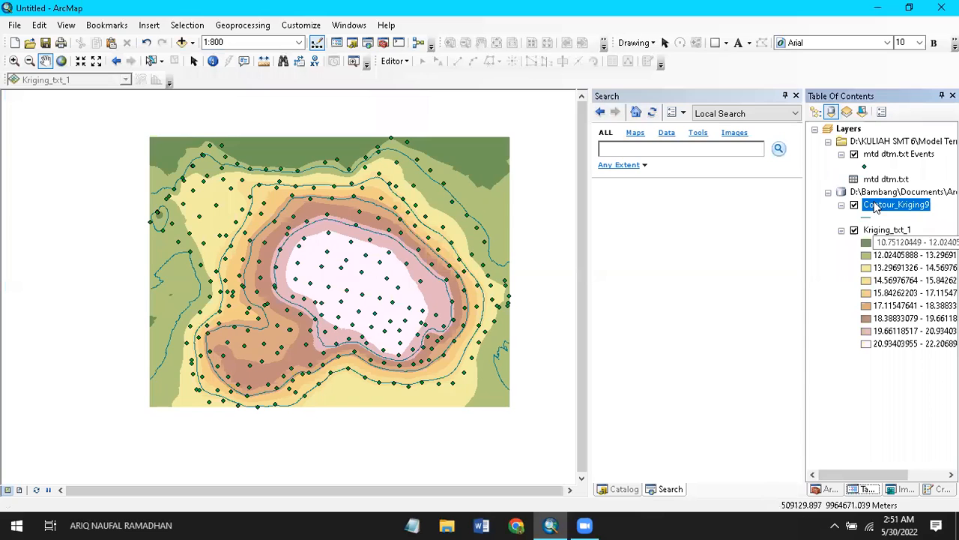
{"action": "left_click", "coordinate": [855, 230]}
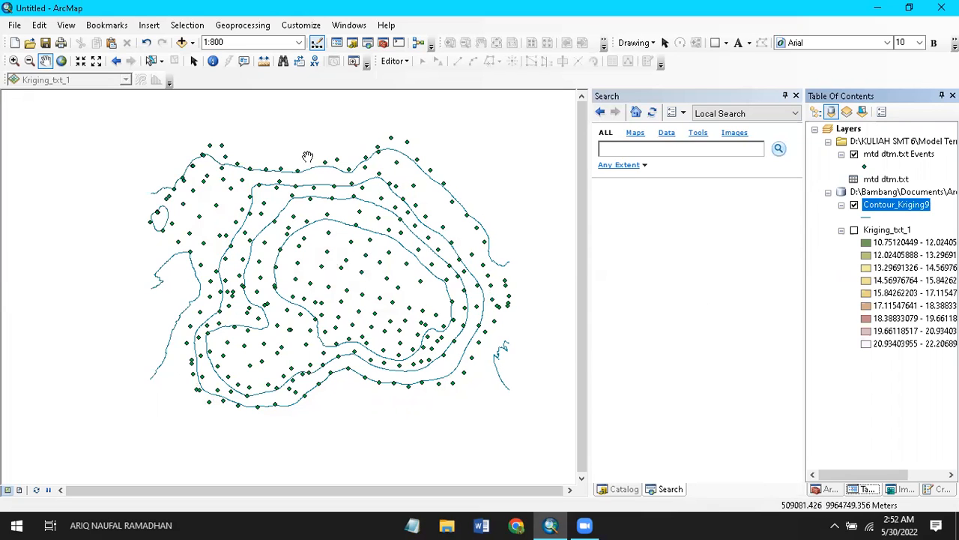
- Interpolate a surface raster from the Contour_Kriging9 lines with Topo to Raster, keeping the Id field, Contour type and default output settings
{"action": "left_click", "coordinate": [838, 491]}
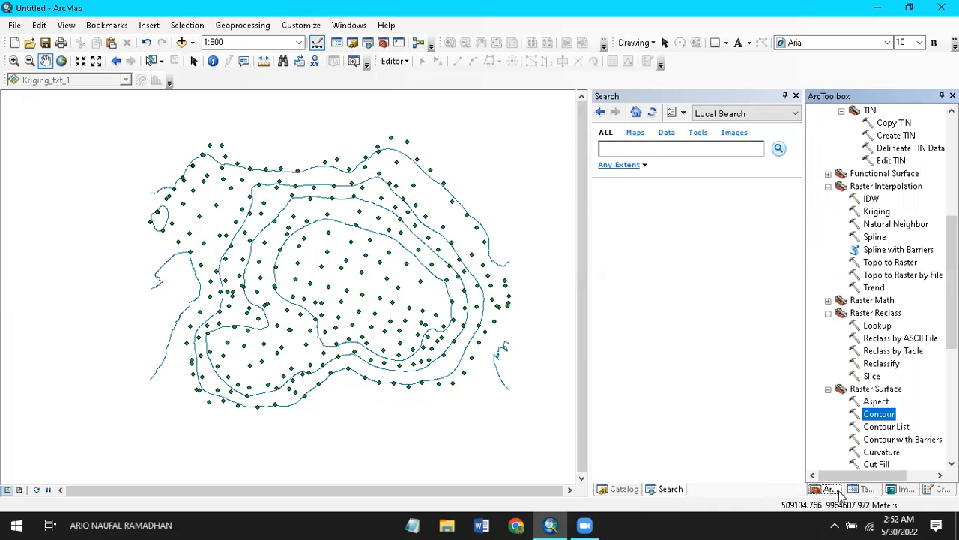
{"action": "double_click", "coordinate": [890, 262]}
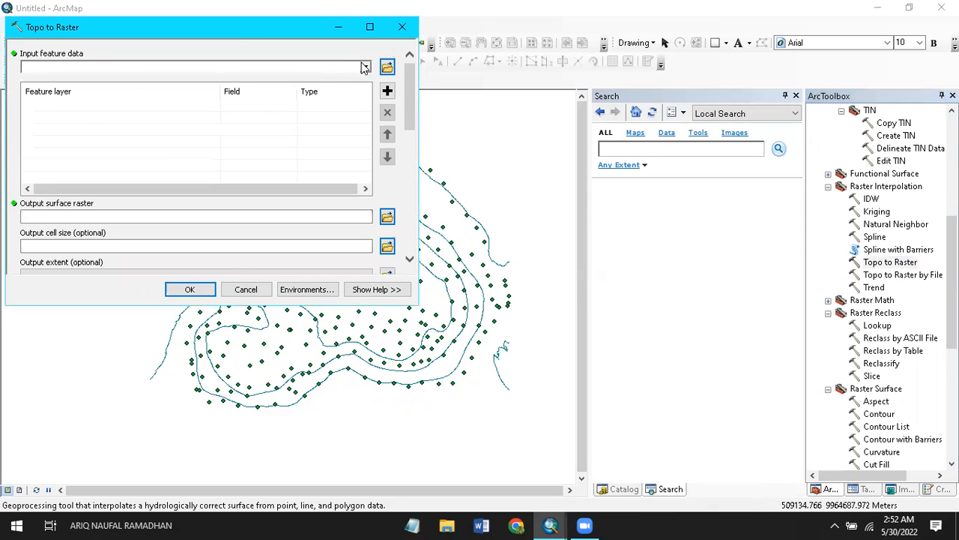
{"action": "left_click", "coordinate": [364, 67]}
{"action": "left_click", "coordinate": [99, 98]}
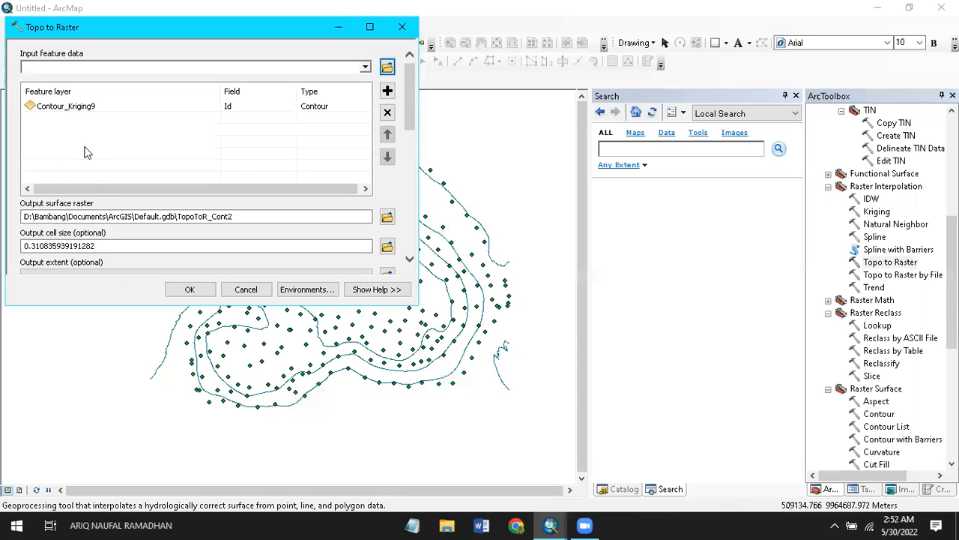
{"action": "scroll", "coordinate": [124, 215], "scroll_direction": "down", "scroll_amount": 10}
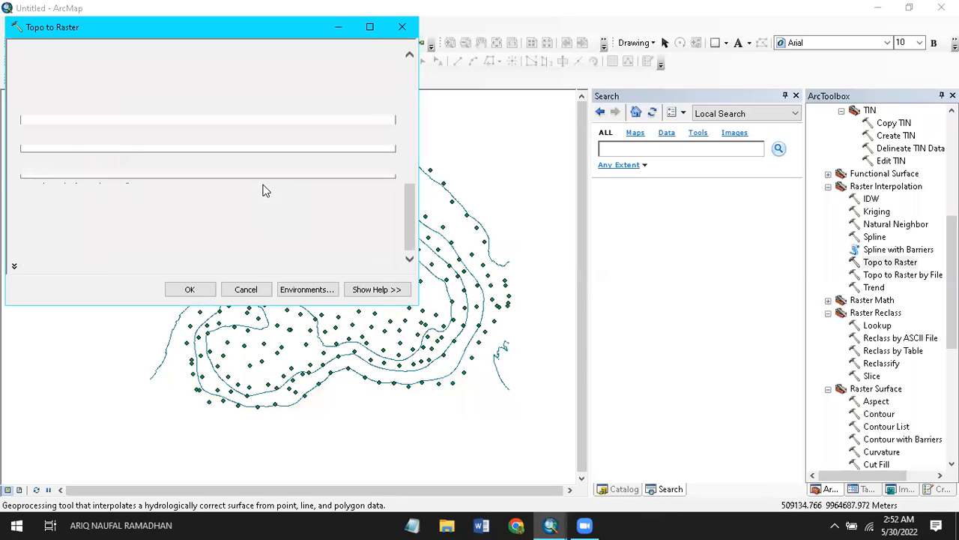
{"action": "scroll", "coordinate": [263, 188], "scroll_direction": "up", "scroll_amount": 10}
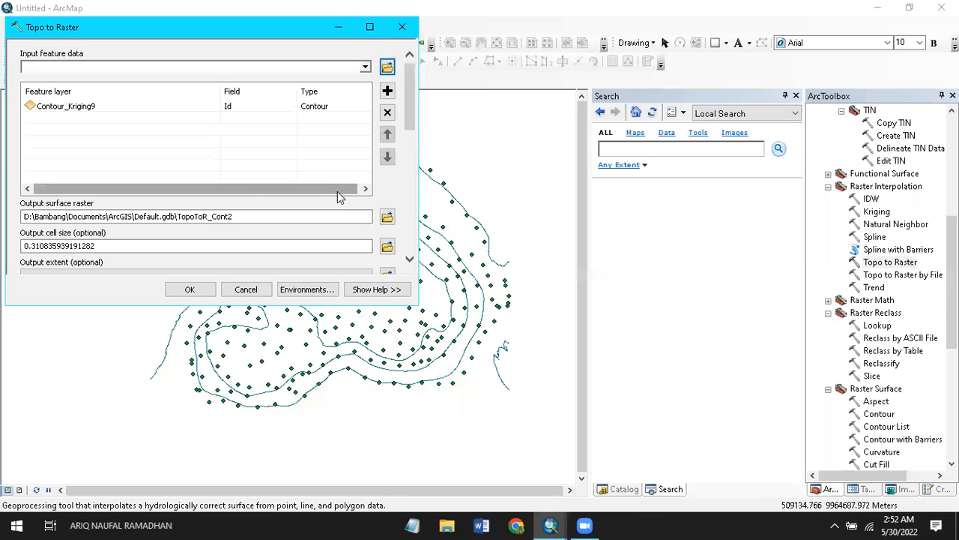
{"action": "left_click", "coordinate": [203, 292]}
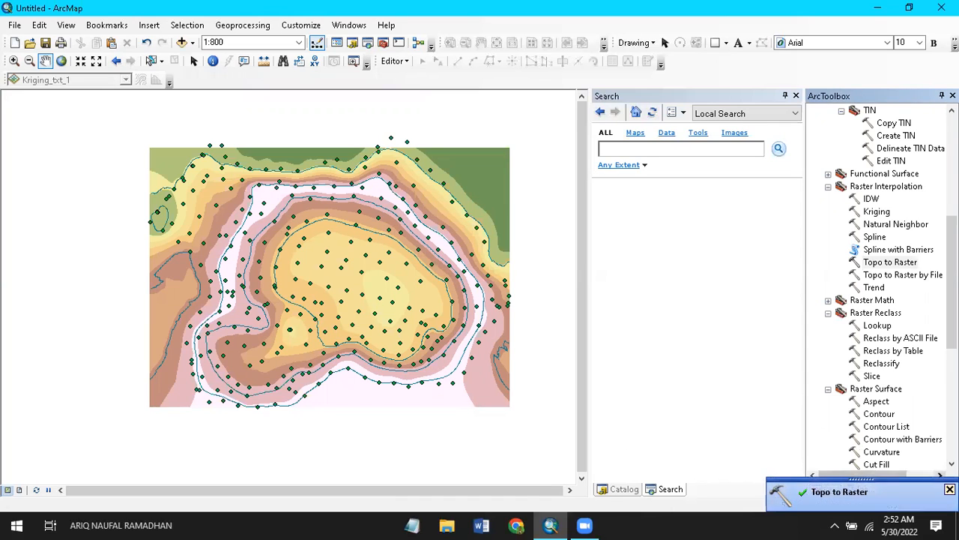
{"action": "left_click", "coordinate": [949, 489]}
- Find the Raster to TIN tool among the 3D Analyst conversion tools and open it
{"action": "scroll", "coordinate": [952, 315], "scroll_direction": "up", "scroll_amount": 7}
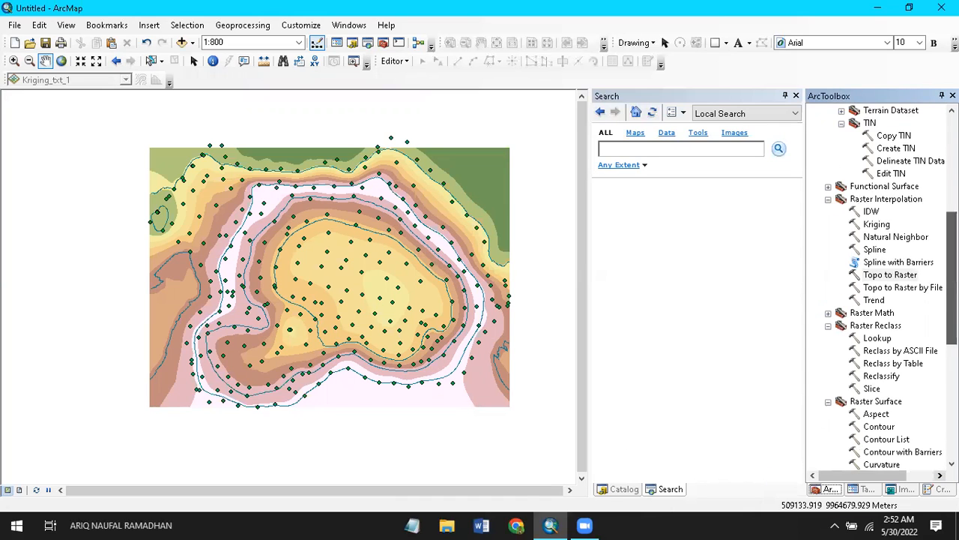
{"action": "left_click", "coordinate": [585, 524]}
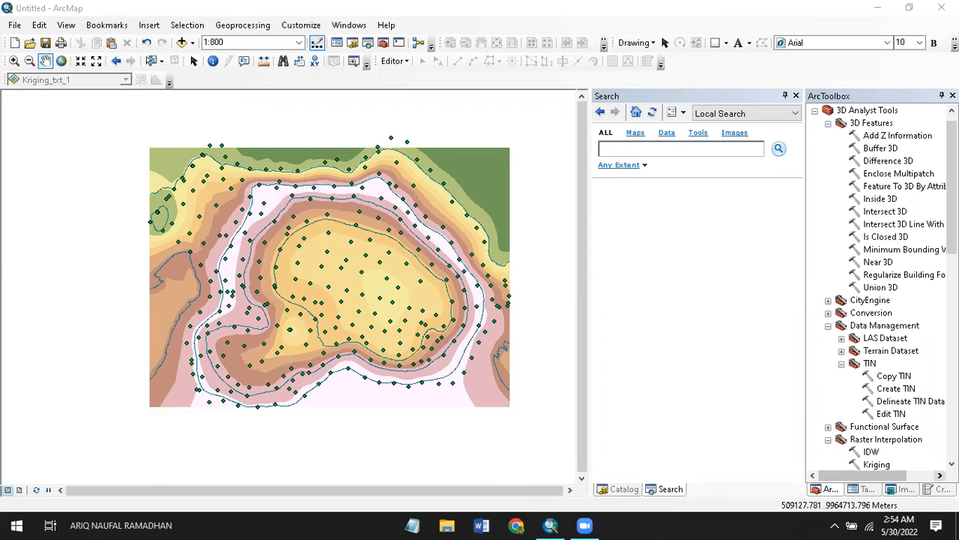
{"action": "left_click_drag", "start_coordinate": [951, 187], "coordinate": [952, 224]}
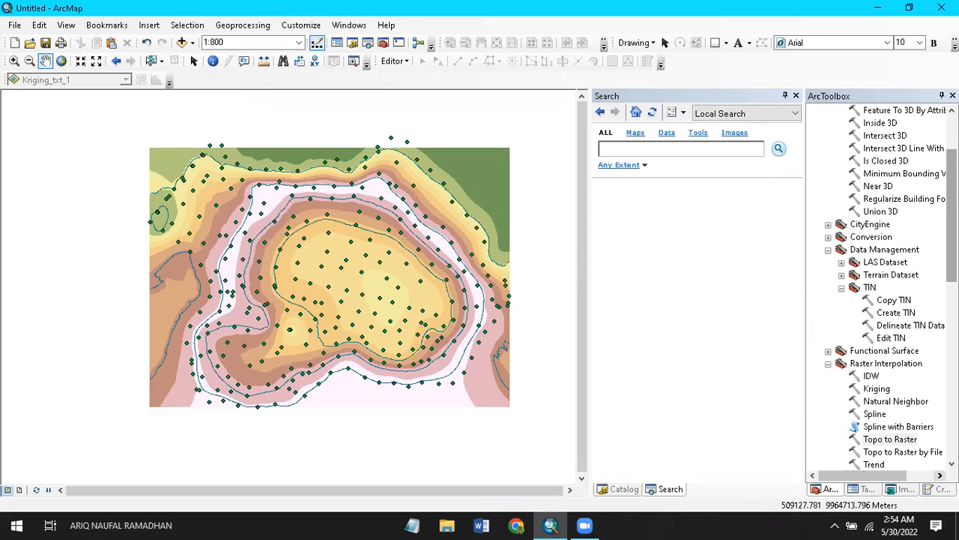
{"action": "left_click_drag", "start_coordinate": [952, 202], "coordinate": [952, 154]}
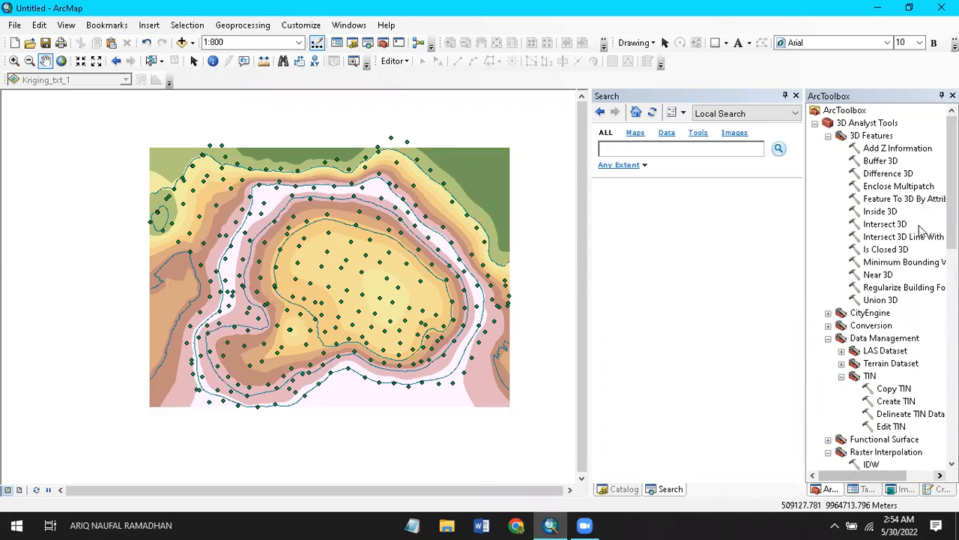
{"action": "left_click", "coordinate": [828, 326]}
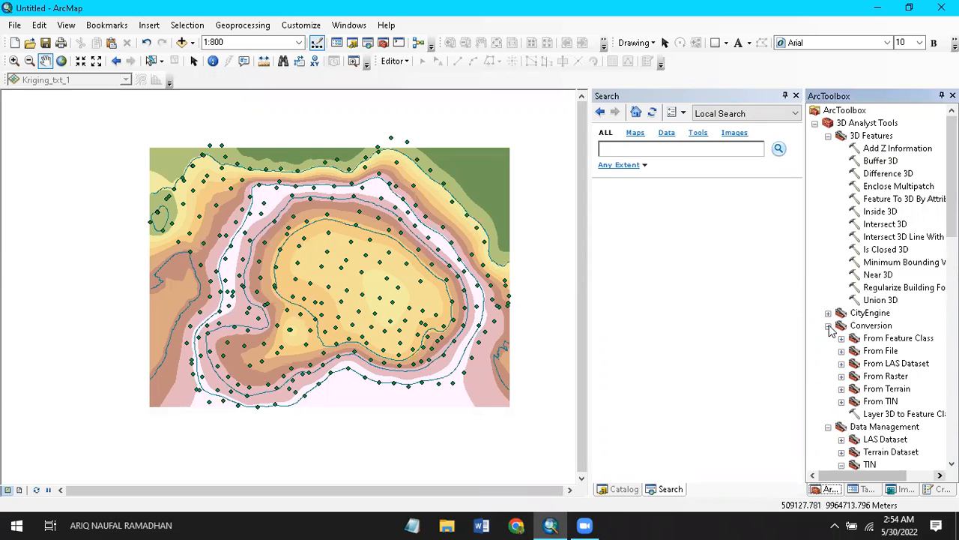
{"action": "left_click", "coordinate": [842, 376]}
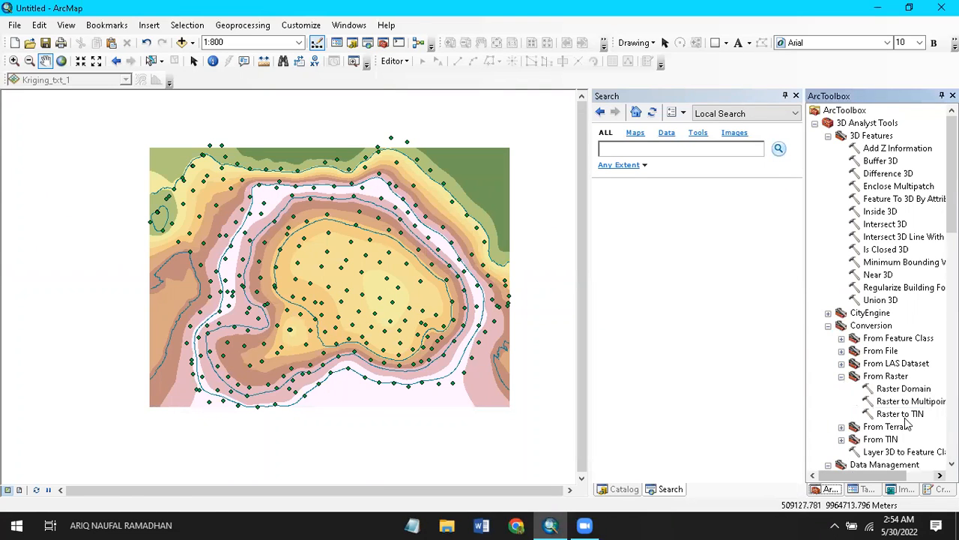
{"action": "left_click", "coordinate": [903, 413]}
{"action": "double_click", "coordinate": [903, 414]}
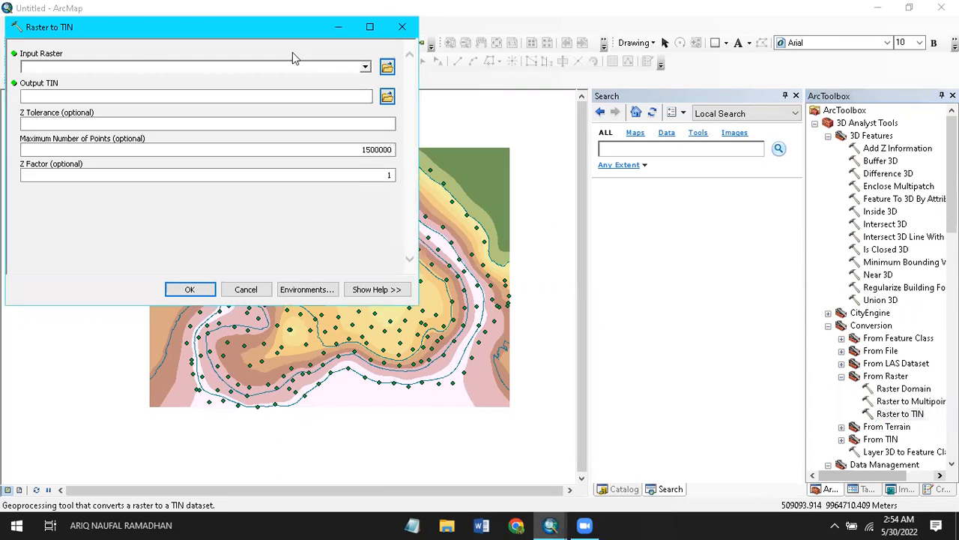
- Check the TopoToR_Cont2 layer on the map and convert it to a TIN with the default tolerance and Z factor
{"action": "left_click", "coordinate": [365, 68]}
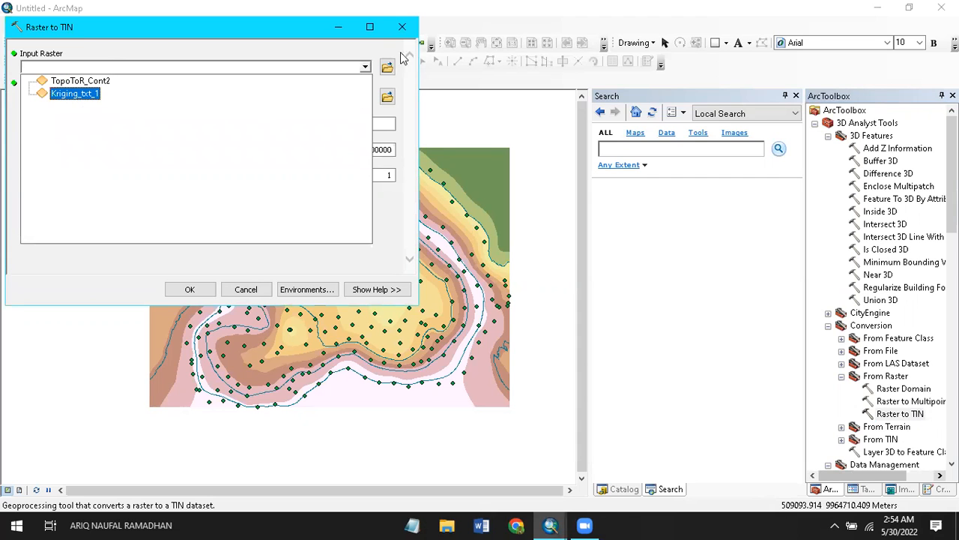
{"action": "left_click", "coordinate": [413, 29]}
{"action": "left_click", "coordinate": [866, 488]}
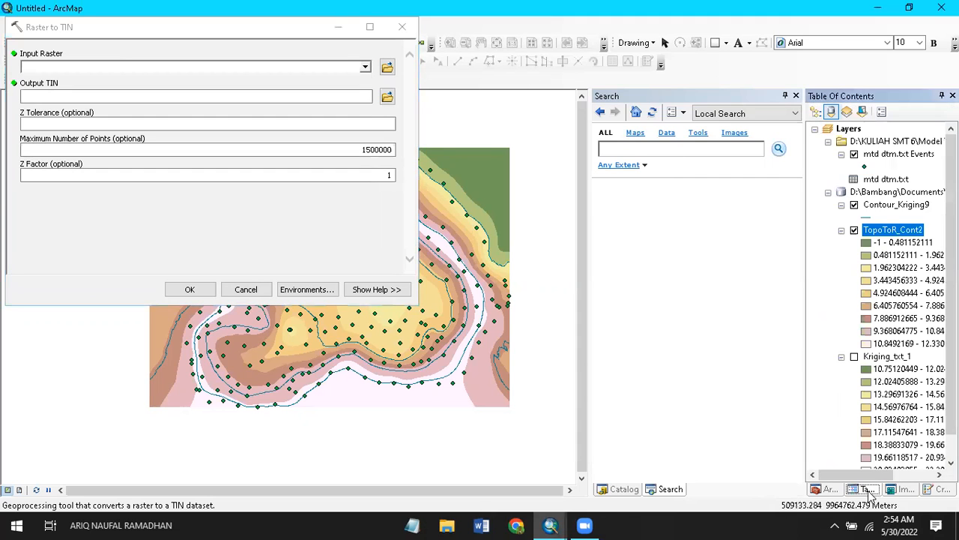
{"action": "left_click", "coordinate": [854, 230]}
{"action": "left_click", "coordinate": [853, 231]}
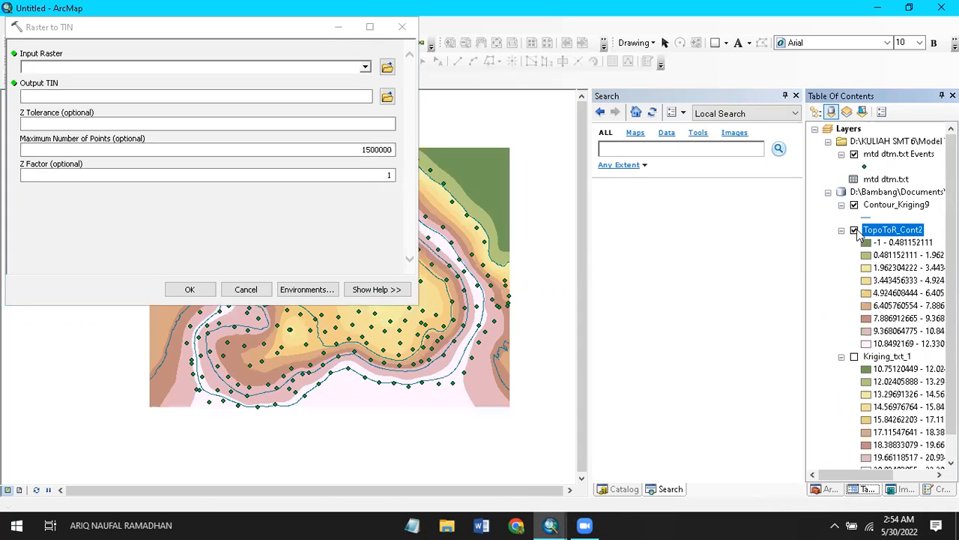
{"action": "left_click", "coordinate": [365, 69]}
{"action": "left_click", "coordinate": [73, 81]}
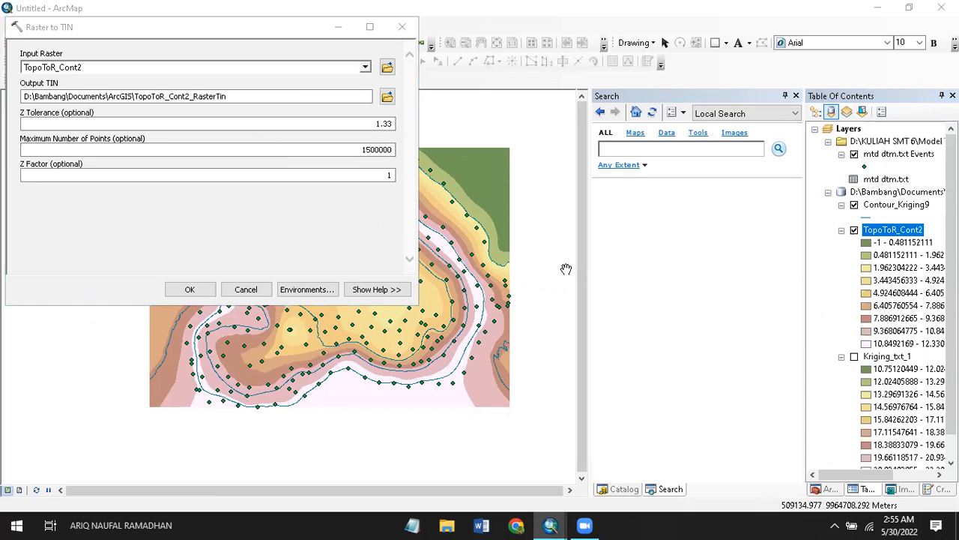
{"action": "left_click", "coordinate": [190, 289]}
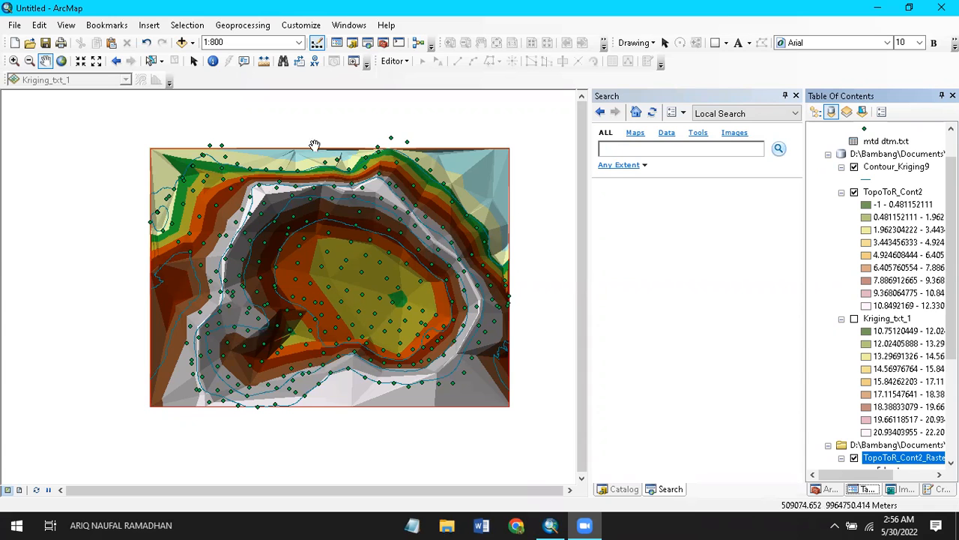
- Open the new TIN layer's properties and review its general and source information, including extent and coordinate system
{"action": "left_click_drag", "start_coordinate": [951, 313], "coordinate": [951, 411]}
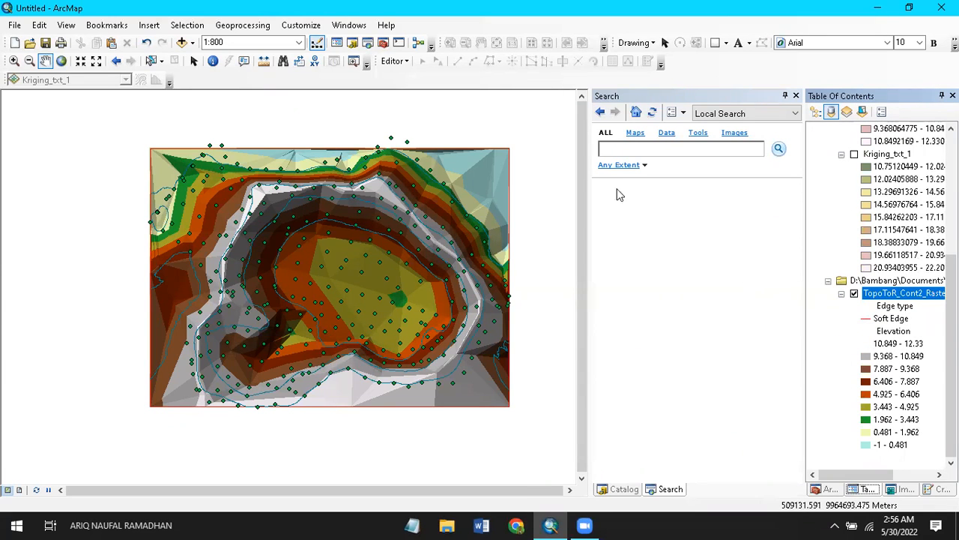
{"action": "right_click", "coordinate": [904, 294]}
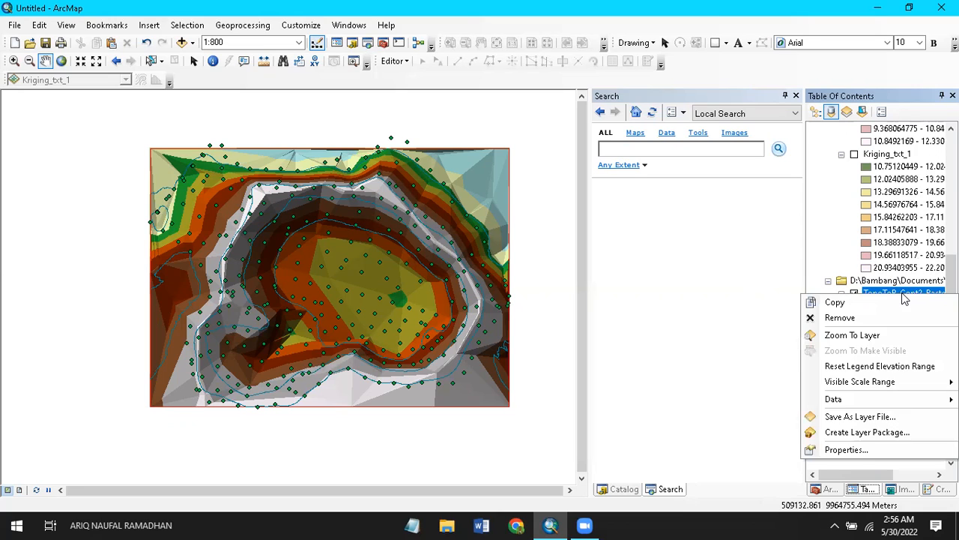
{"action": "left_click", "coordinate": [869, 450]}
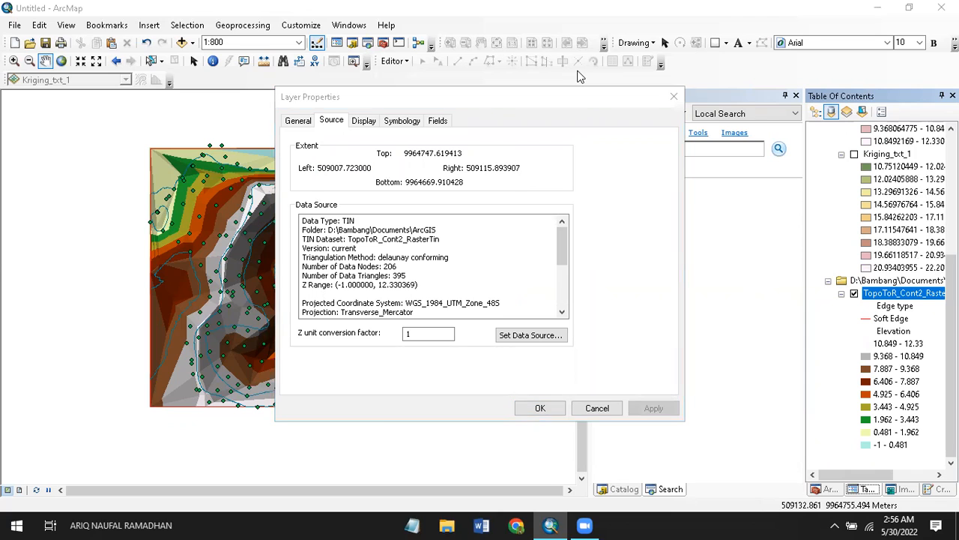
{"action": "left_click", "coordinate": [298, 121]}
{"action": "left_click", "coordinate": [328, 122]}
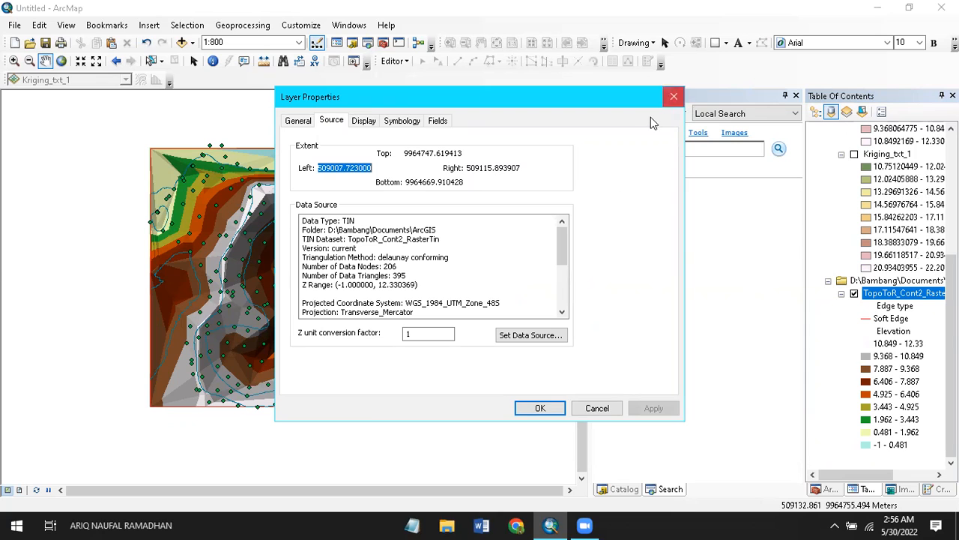
- Launch ArcScene and start a new blank scene with the default geodatabase
{"action": "left_click", "coordinate": [9, 526]}
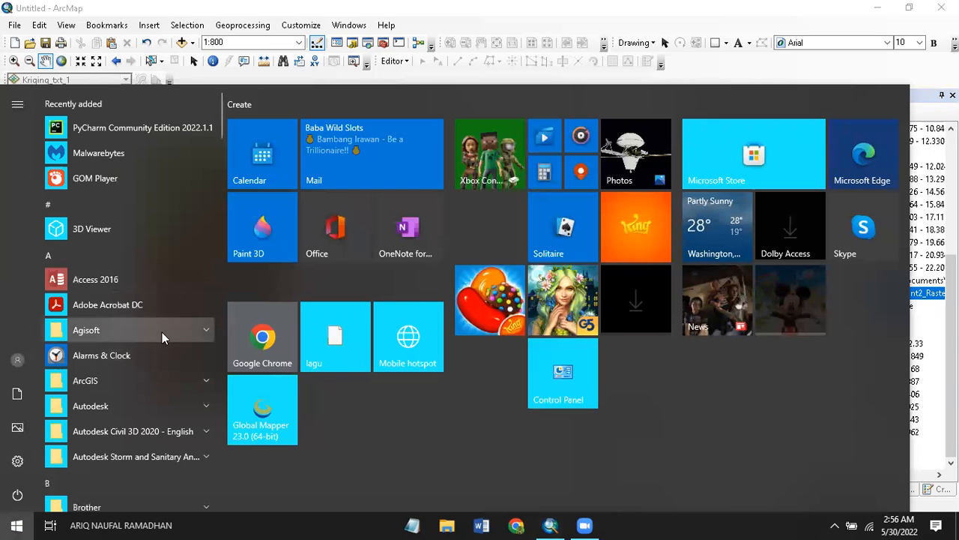
{"action": "left_click", "coordinate": [169, 380]}
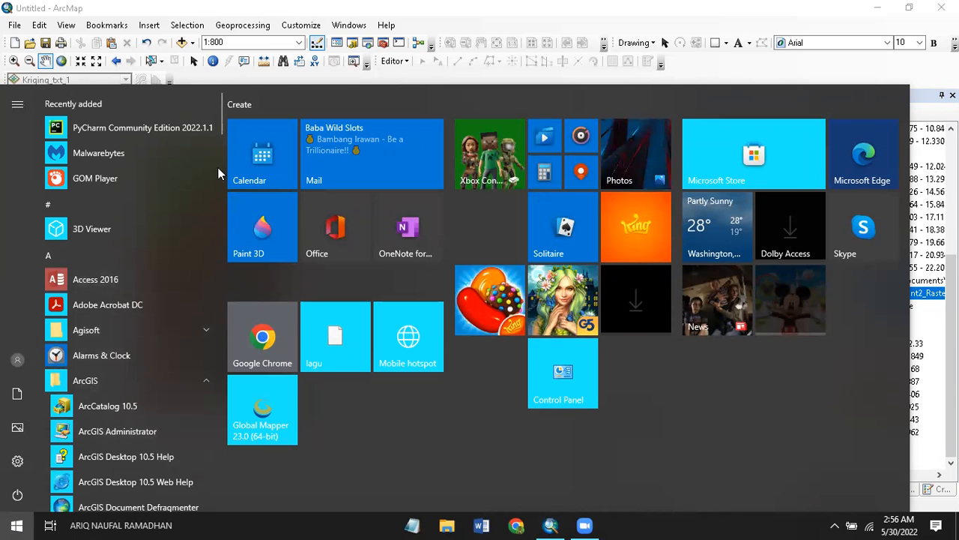
{"action": "left_click_drag", "start_coordinate": [219, 115], "coordinate": [219, 135]}
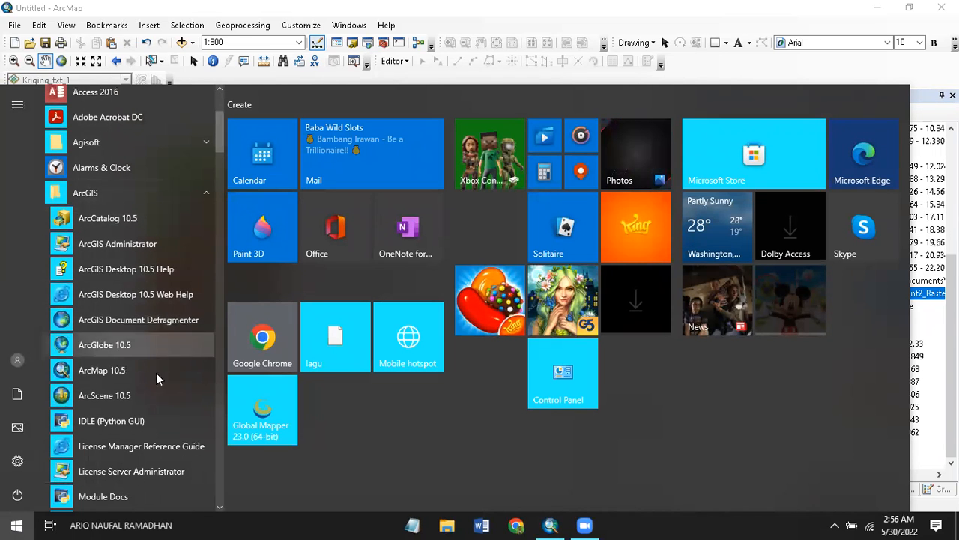
{"action": "left_click", "coordinate": [156, 398]}
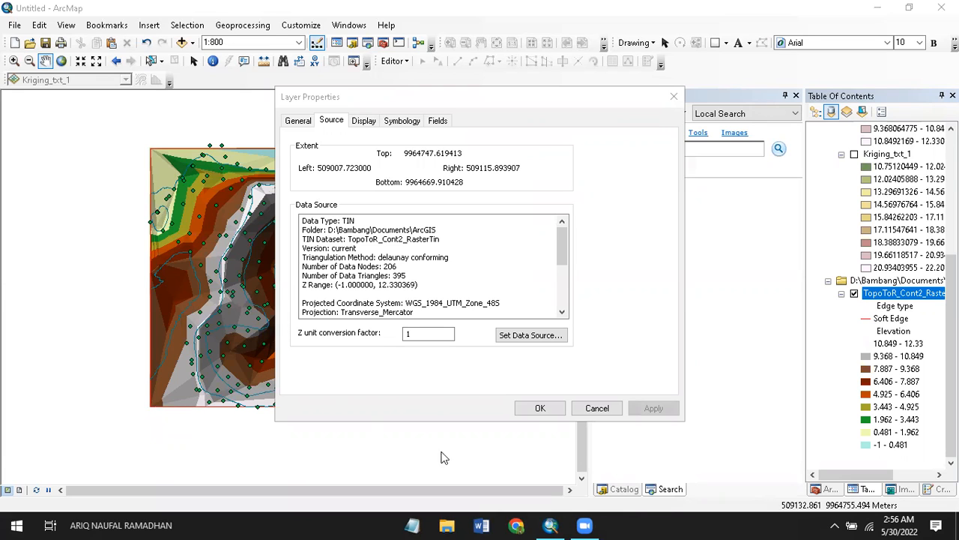
{"action": "mouse_move", "coordinate": [551, 525]}
{"action": "mouse_move", "coordinate": [635, 523]}
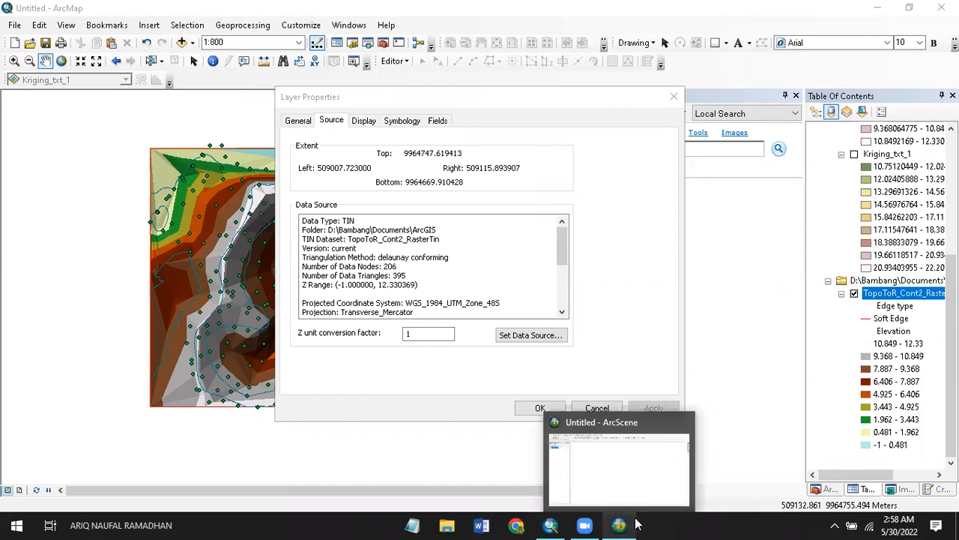
{"action": "left_click", "coordinate": [635, 469]}
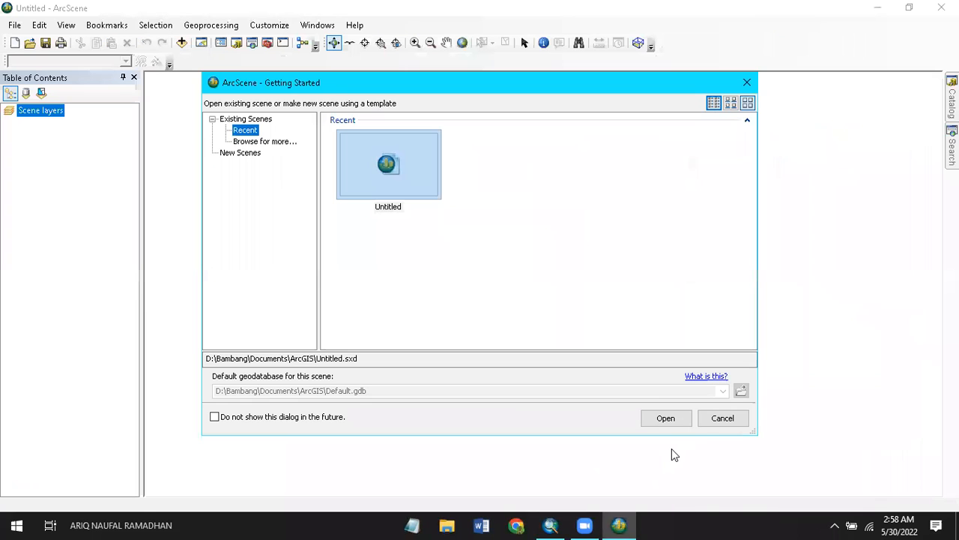
{"action": "left_click", "coordinate": [253, 154]}
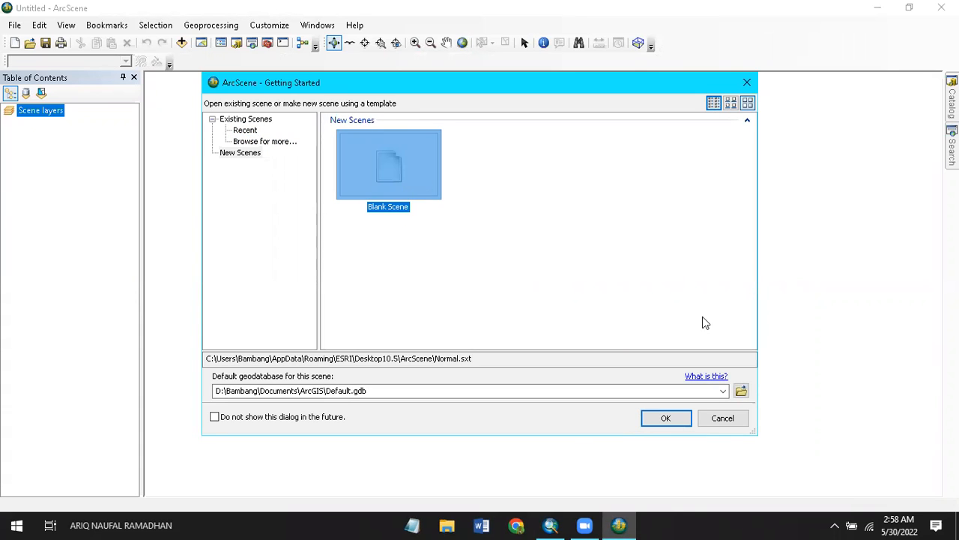
{"action": "left_click", "coordinate": [670, 417]}
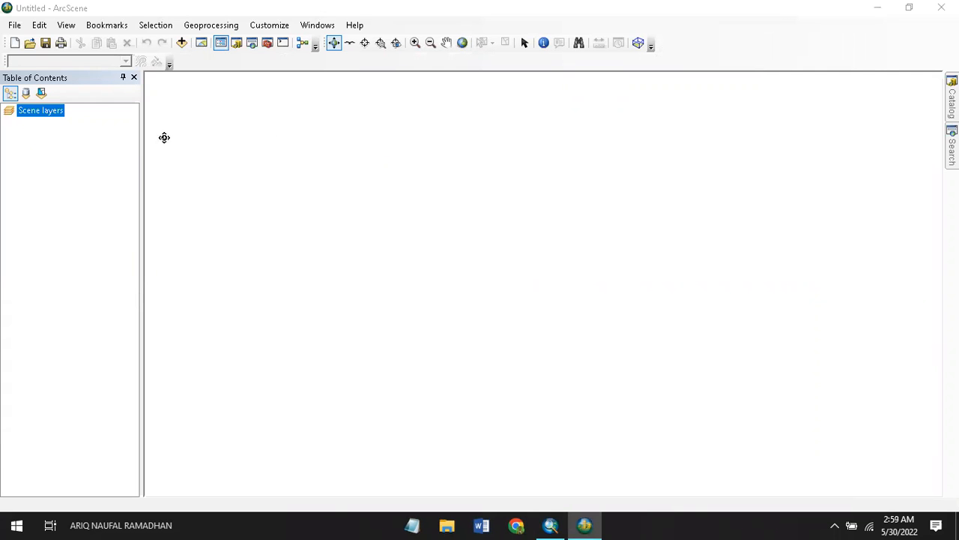
{"action": "right_click", "coordinate": [32, 118]}
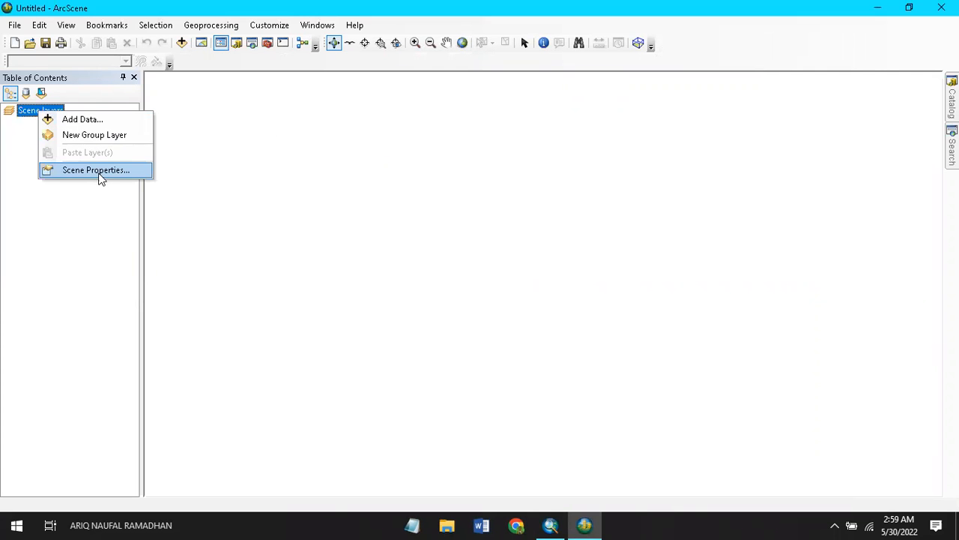
{"action": "left_click", "coordinate": [101, 172]}
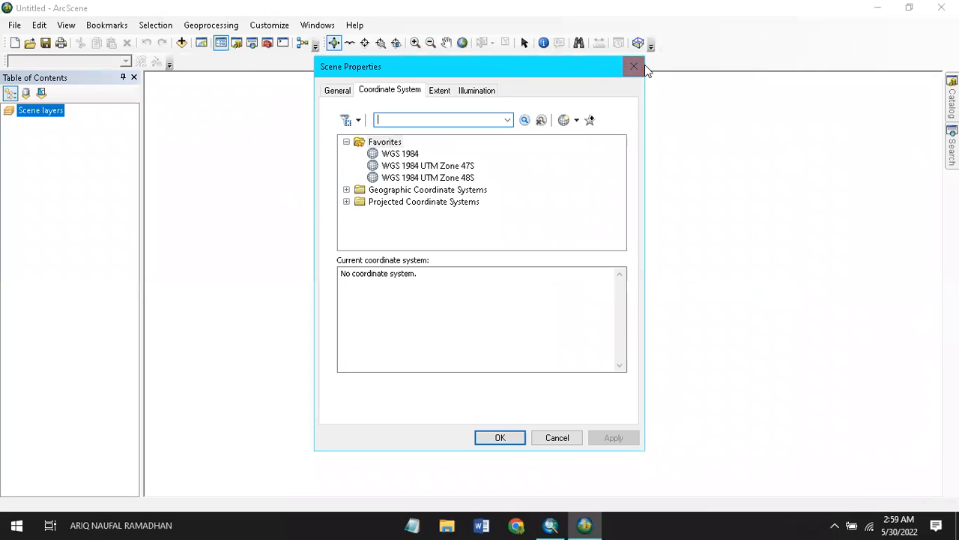
{"action": "left_click", "coordinate": [638, 67]}
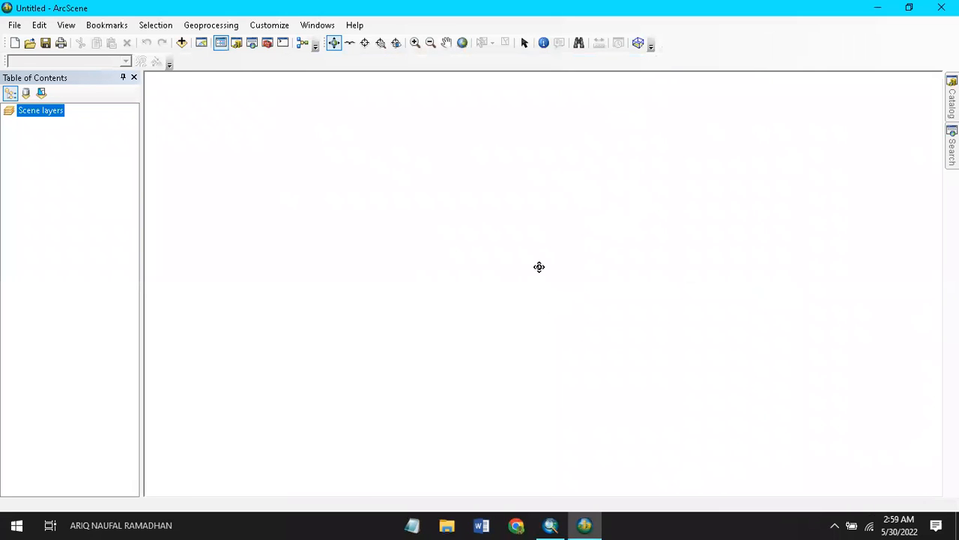
- Set the scene's coordinate system to WGS 1984 UTM Zone 48S
{"action": "right_click", "coordinate": [47, 114]}
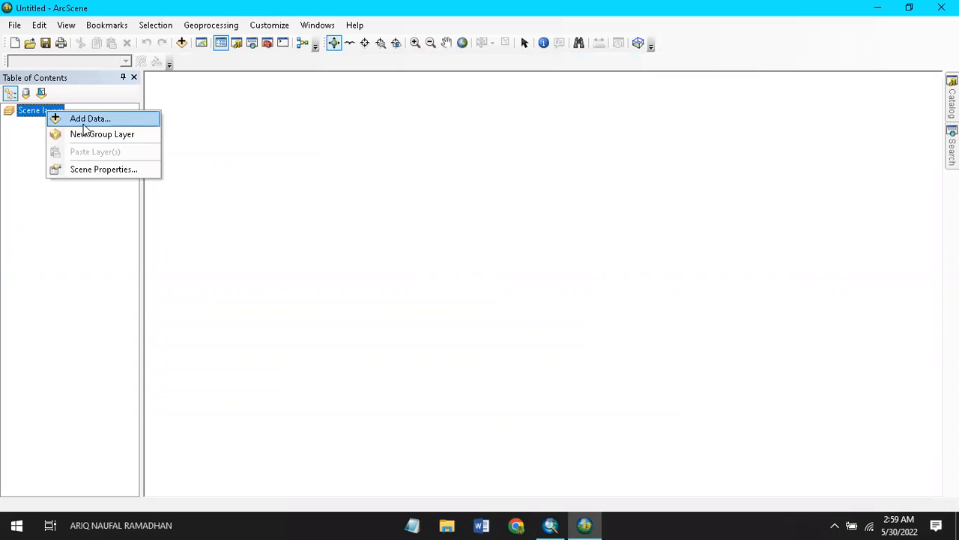
{"action": "left_click", "coordinate": [98, 168]}
{"action": "left_click", "coordinate": [450, 179]}
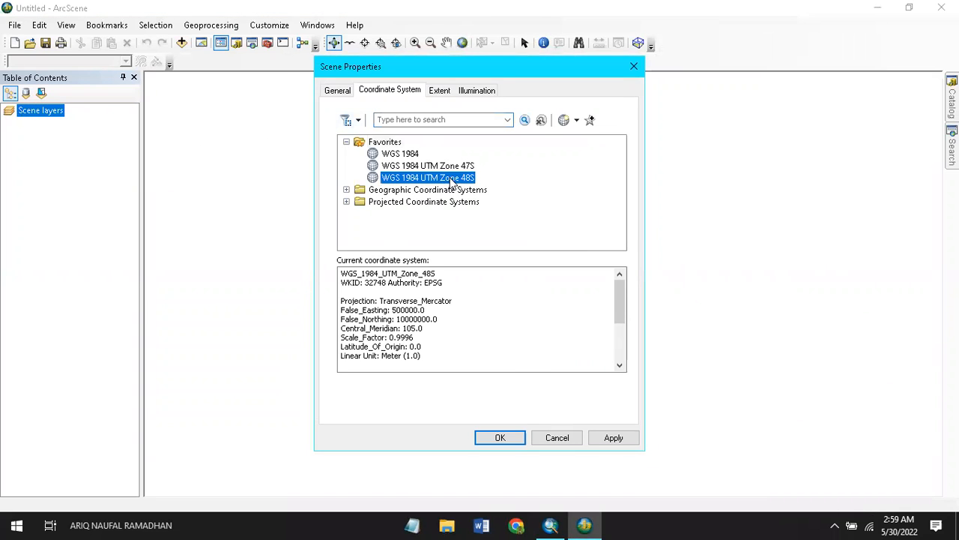
{"action": "left_click", "coordinate": [500, 438]}
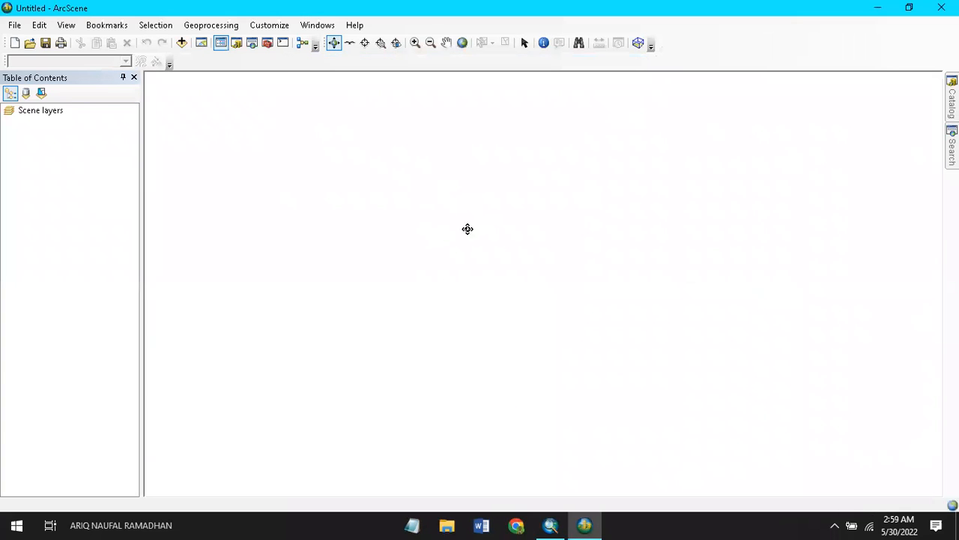
- Add the TopoToR_Cont2_RasterTin dataset from the ArcGIS folder in D:\Bambang\Documents to the scene
{"action": "left_click", "coordinate": [182, 43]}
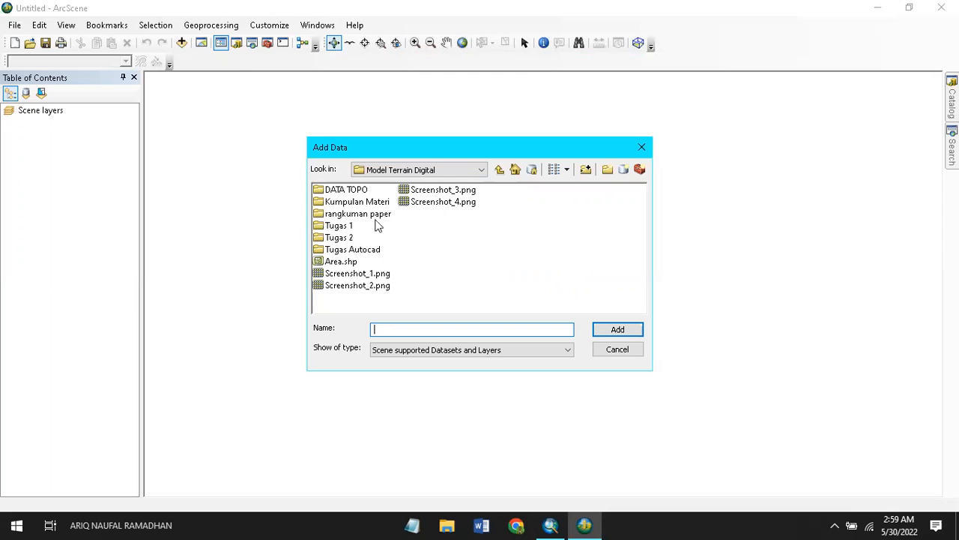
{"action": "left_click", "coordinate": [480, 171]}
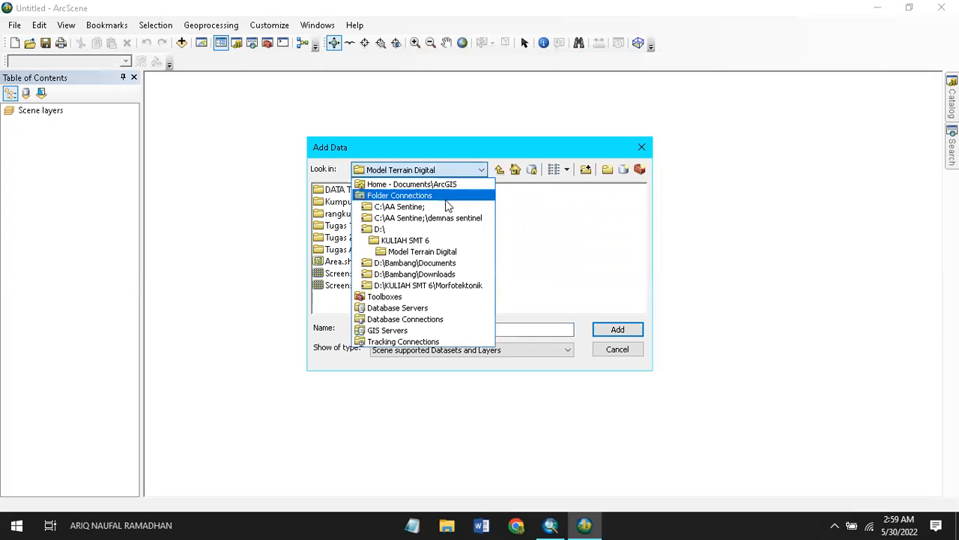
{"action": "left_click", "coordinate": [454, 263]}
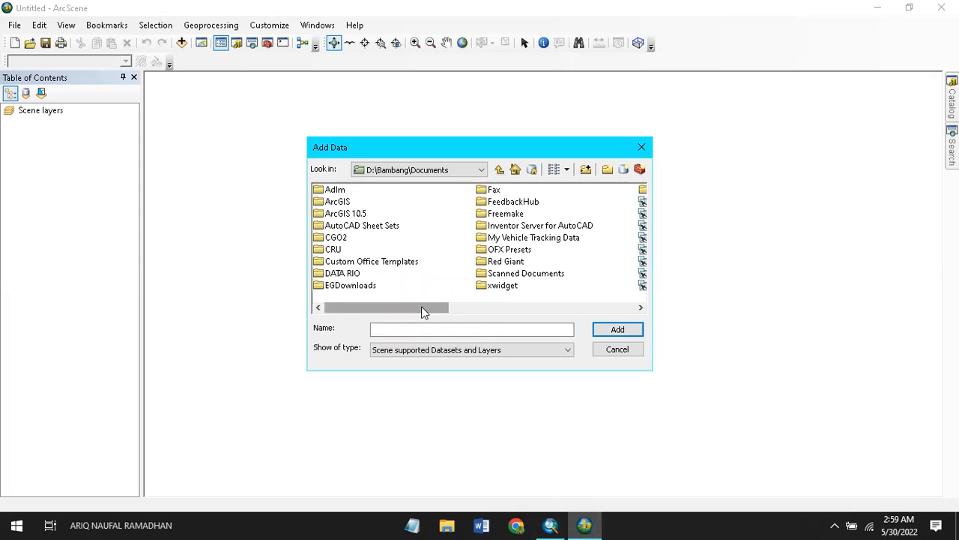
{"action": "left_click_drag", "start_coordinate": [421, 311], "coordinate": [377, 289]}
{"action": "double_click", "coordinate": [349, 203]}
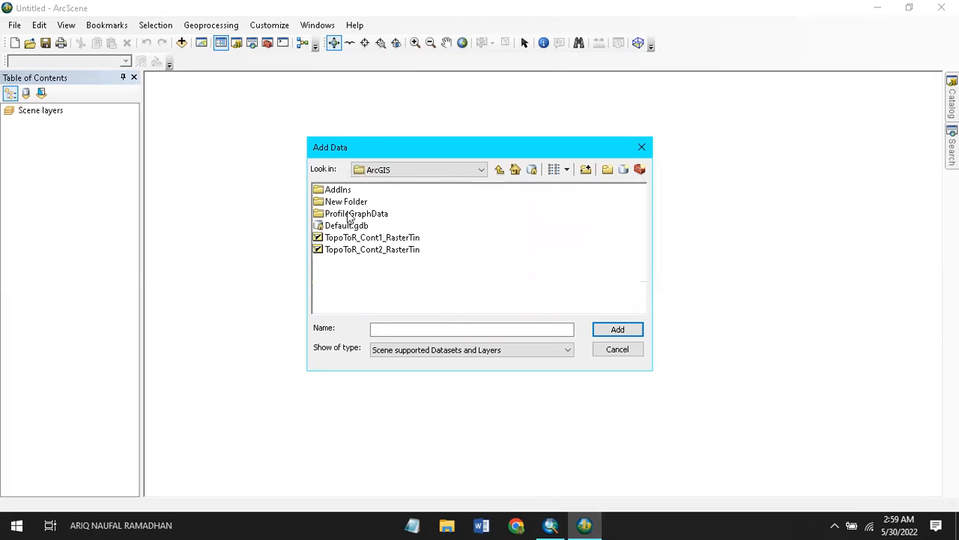
{"action": "left_click", "coordinate": [398, 252]}
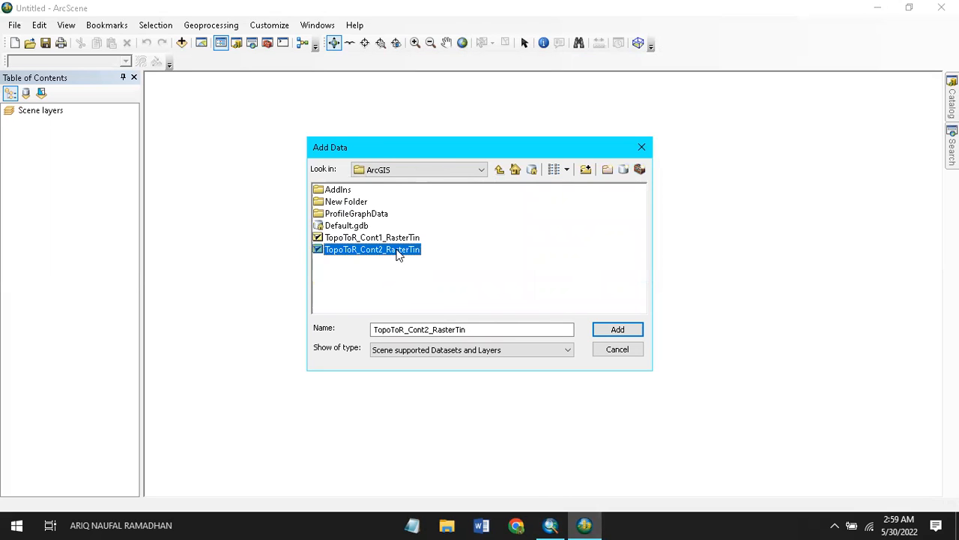
{"action": "left_click", "coordinate": [551, 525]}
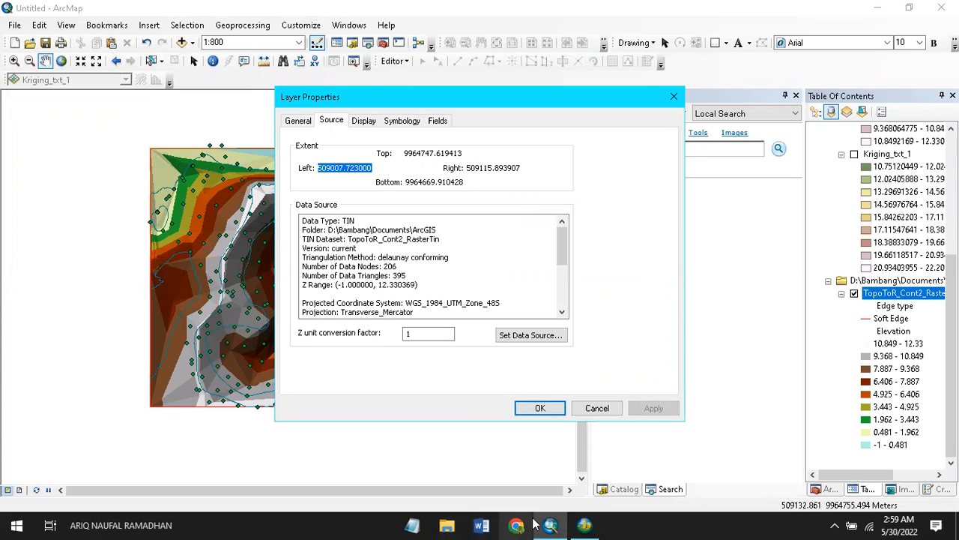
{"action": "left_click", "coordinate": [572, 524]}
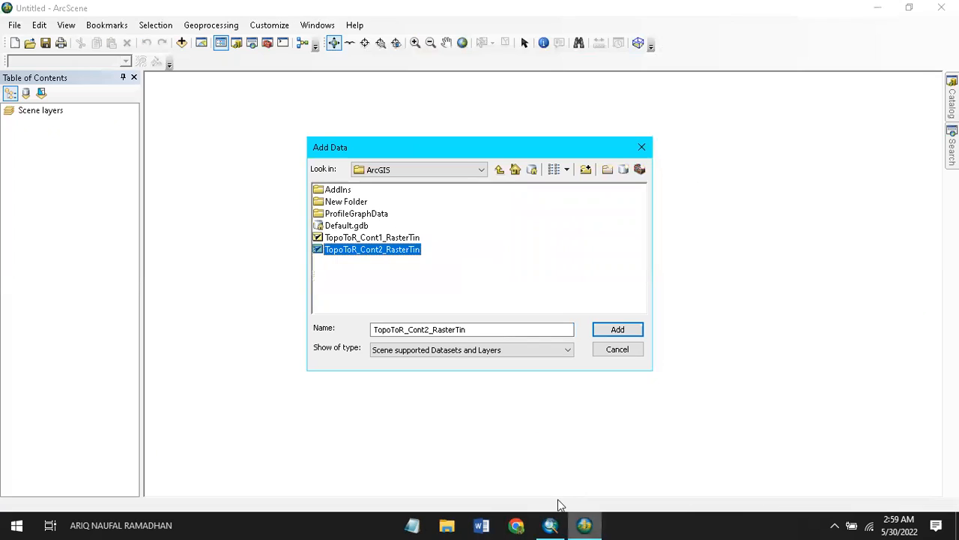
{"action": "left_click", "coordinate": [618, 330]}
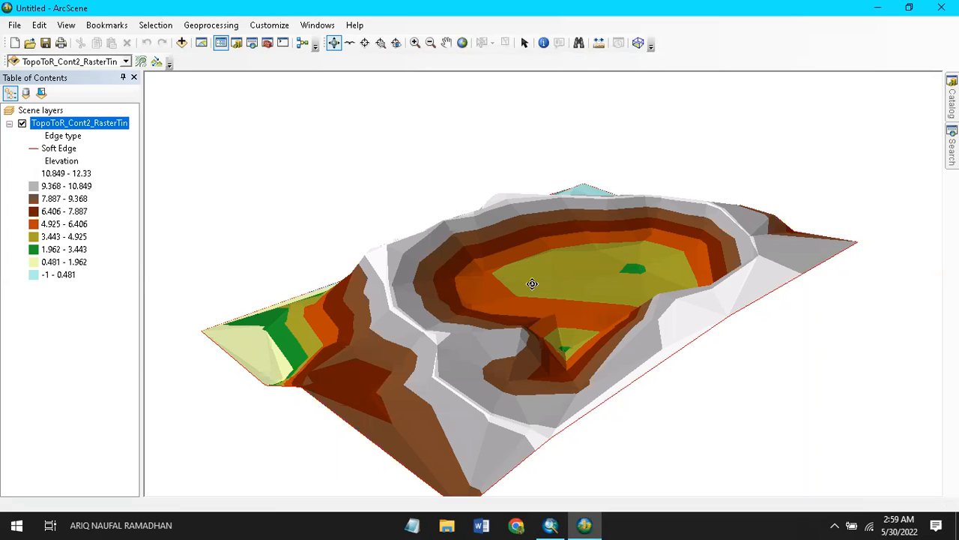
- Examine the TIN terrain in 3D from several angles and distances, including its slopes and central basin
{"action": "left_click_drag", "start_coordinate": [444, 416], "coordinate": [550, 371]}
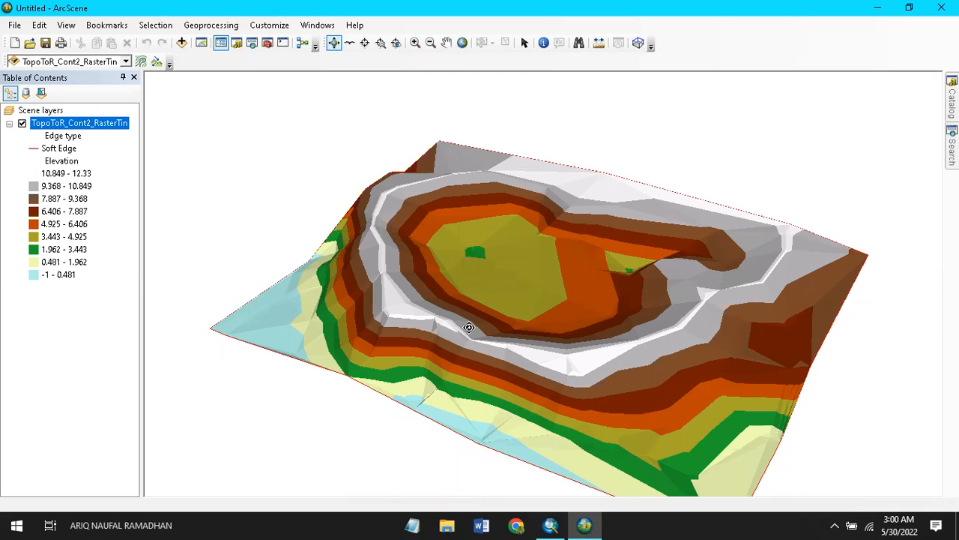
{"action": "left_click_drag", "start_coordinate": [439, 305], "coordinate": [485, 326]}
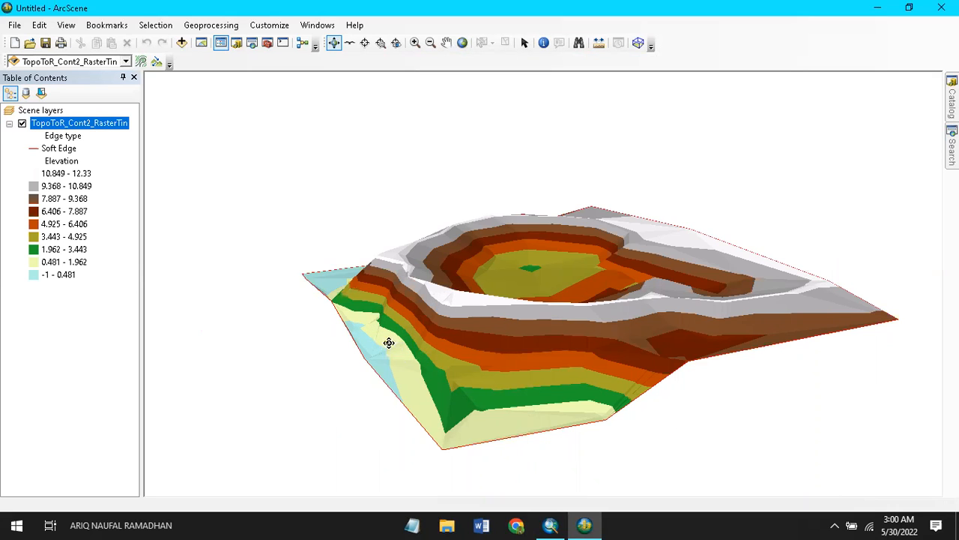
{"action": "left_click_drag", "start_coordinate": [475, 257], "coordinate": [463, 342]}
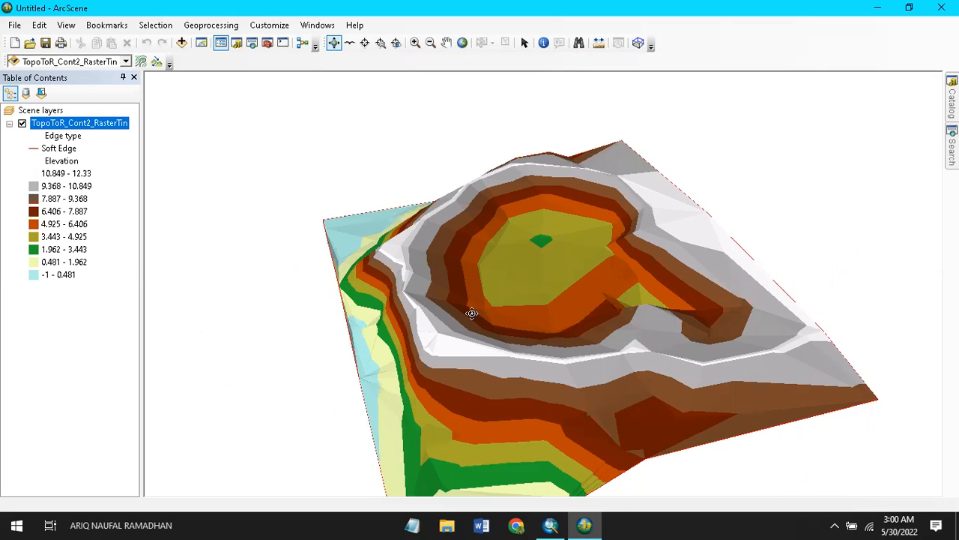
{"action": "left_click_drag", "start_coordinate": [578, 371], "coordinate": [549, 363]}
{"action": "left_click_drag", "start_coordinate": [327, 308], "coordinate": [426, 422]}
{"action": "left_click_drag", "start_coordinate": [448, 350], "coordinate": [487, 360]}
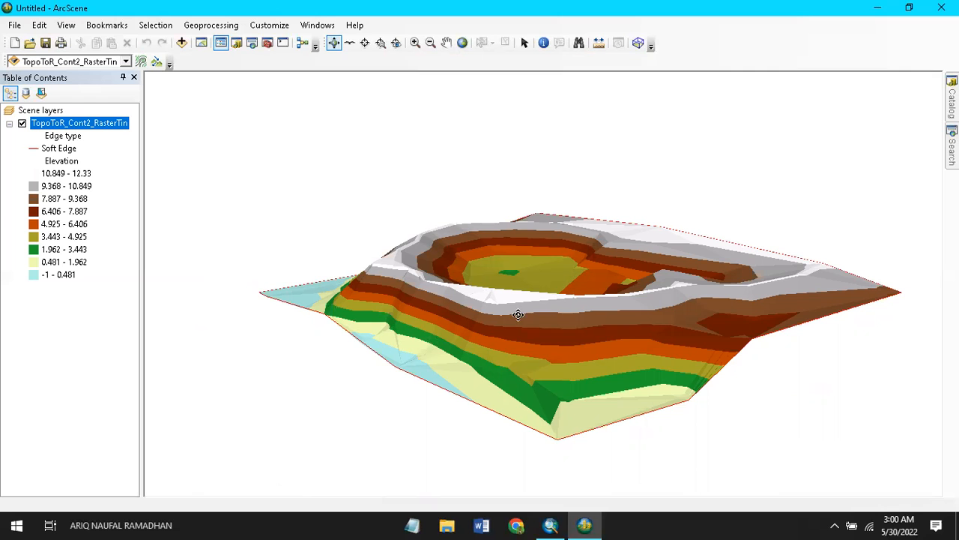
{"action": "left_click_drag", "start_coordinate": [399, 357], "coordinate": [342, 350]}
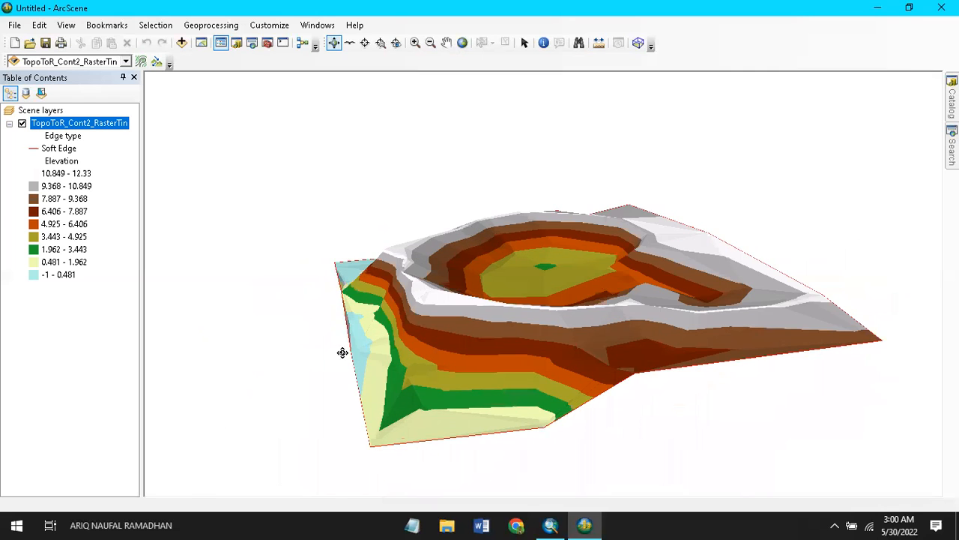
{"action": "scroll", "coordinate": [359, 291], "scroll_direction": "down", "scroll_amount": 3}
{"action": "scroll", "coordinate": [387, 284], "scroll_direction": "up", "scroll_amount": 6}
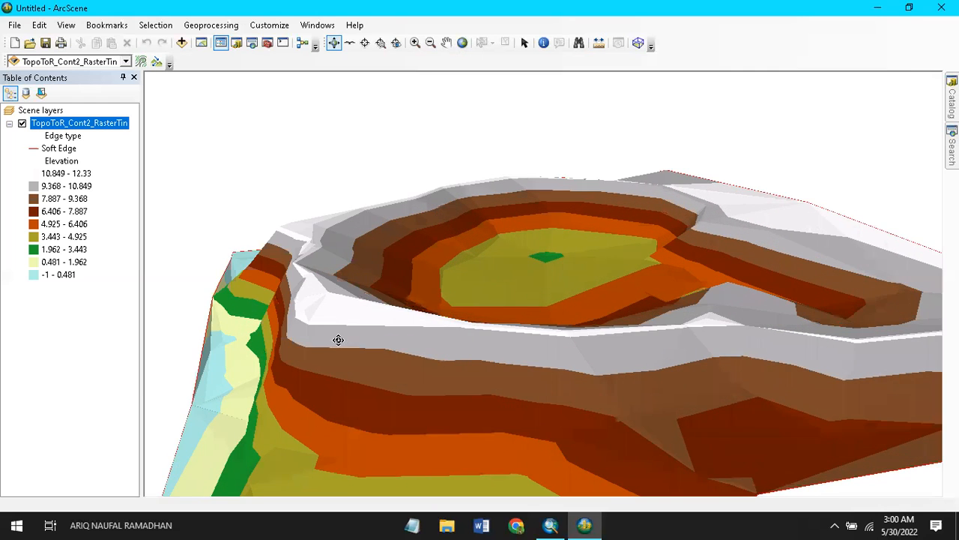
{"action": "left_click_drag", "start_coordinate": [362, 312], "coordinate": [357, 352]}
{"action": "scroll", "coordinate": [359, 352], "scroll_direction": "up", "scroll_amount": 2}
{"action": "scroll", "coordinate": [359, 353], "scroll_direction": "down", "scroll_amount": 6}
{"action": "left_click_drag", "start_coordinate": [452, 359], "coordinate": [484, 369]}
{"action": "scroll", "coordinate": [402, 322], "scroll_direction": "down", "scroll_amount": 3}
{"action": "scroll", "coordinate": [412, 312], "scroll_direction": "up", "scroll_amount": 5}
{"action": "left_click_drag", "start_coordinate": [670, 328], "coordinate": [299, 346]}
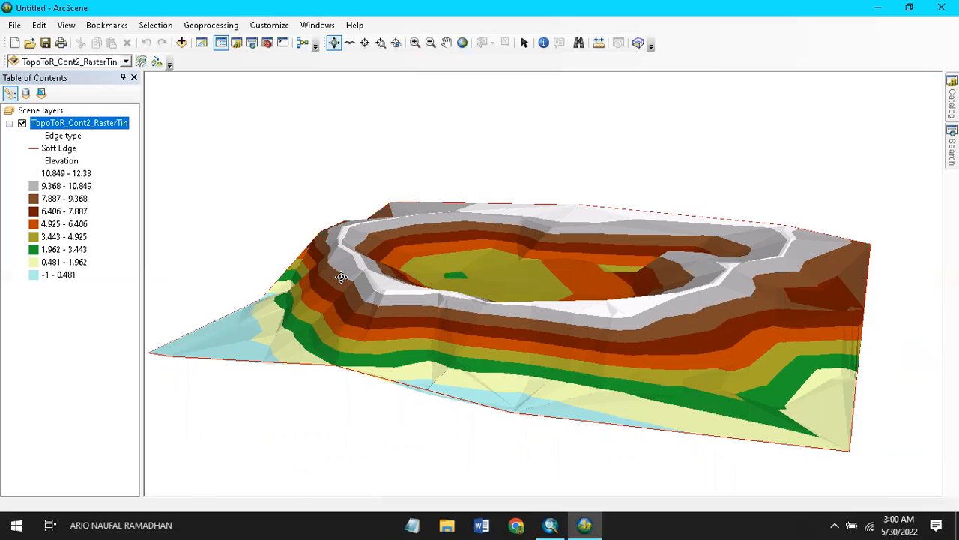
{"action": "left_click_drag", "start_coordinate": [268, 285], "coordinate": [472, 330]}
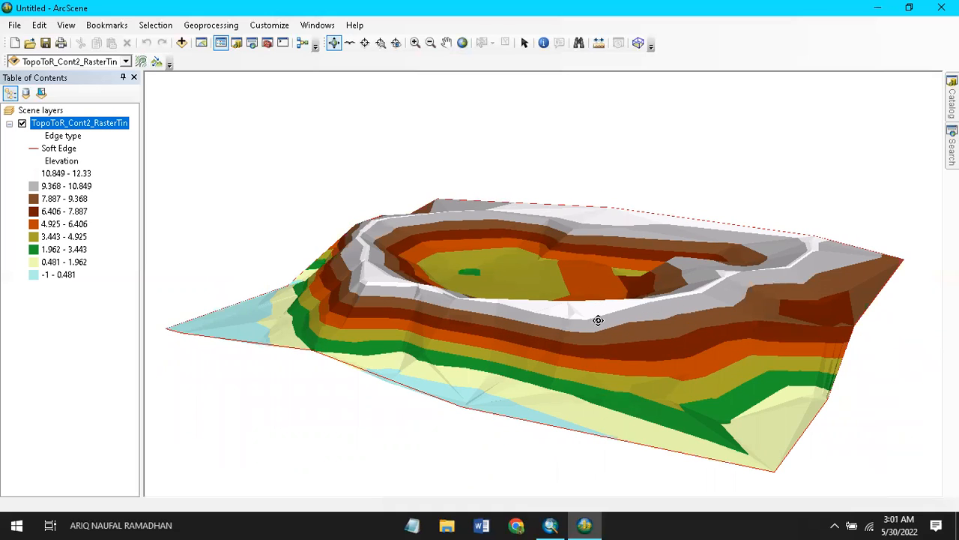
- Try a larger base-height conversion factor from layer elevation to scene units on the TIN layer and inspect the relief
{"action": "right_click", "coordinate": [65, 126]}
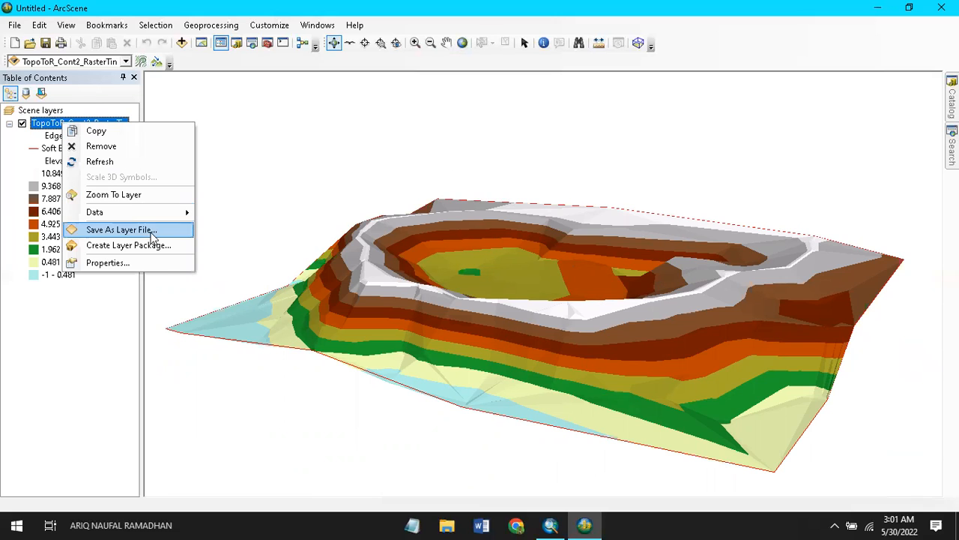
{"action": "left_click", "coordinate": [114, 327]}
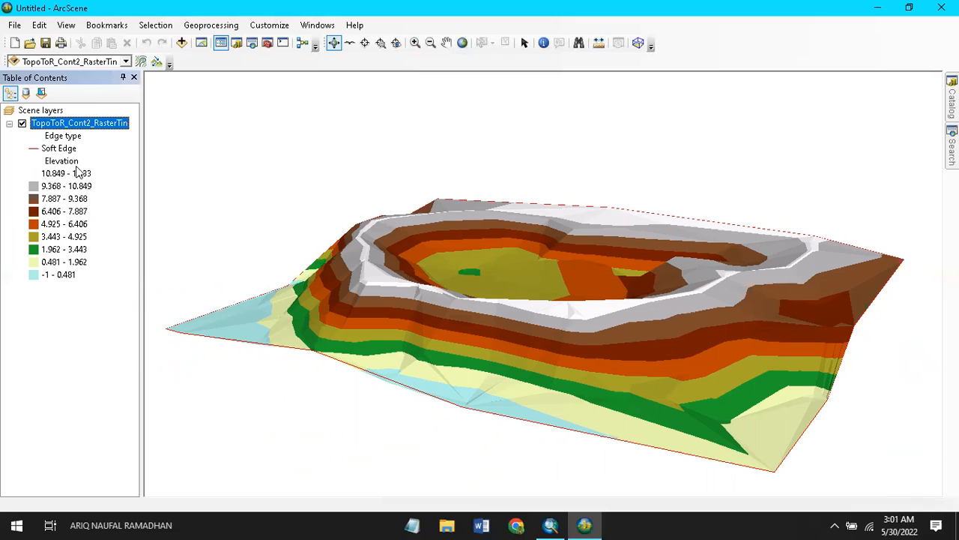
{"action": "right_click", "coordinate": [65, 129]}
{"action": "left_click", "coordinate": [105, 265]}
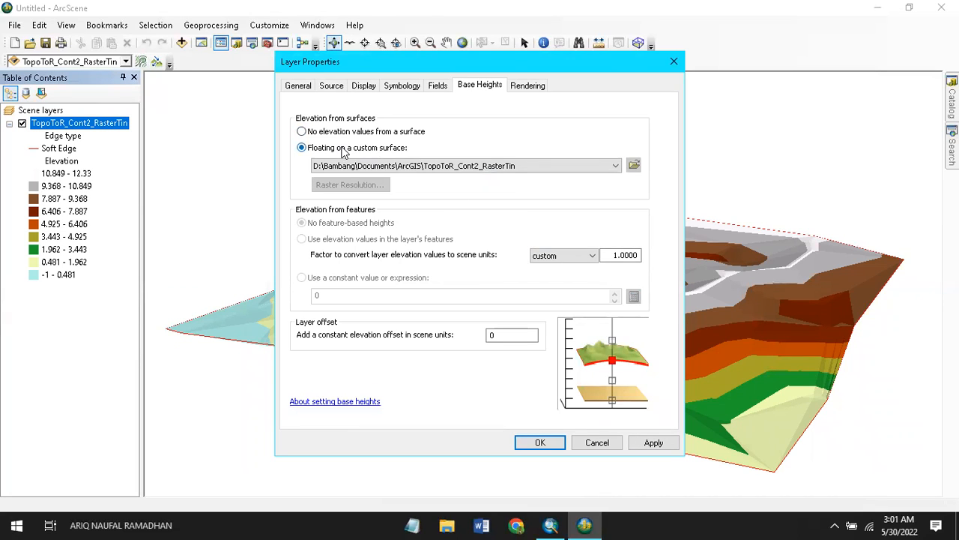
{"action": "left_click", "coordinate": [614, 255]}
{"action": "left_click", "coordinate": [659, 447]}
{"action": "left_click", "coordinate": [540, 442]}
{"action": "scroll", "coordinate": [664, 259], "scroll_direction": "up", "scroll_amount": 2}
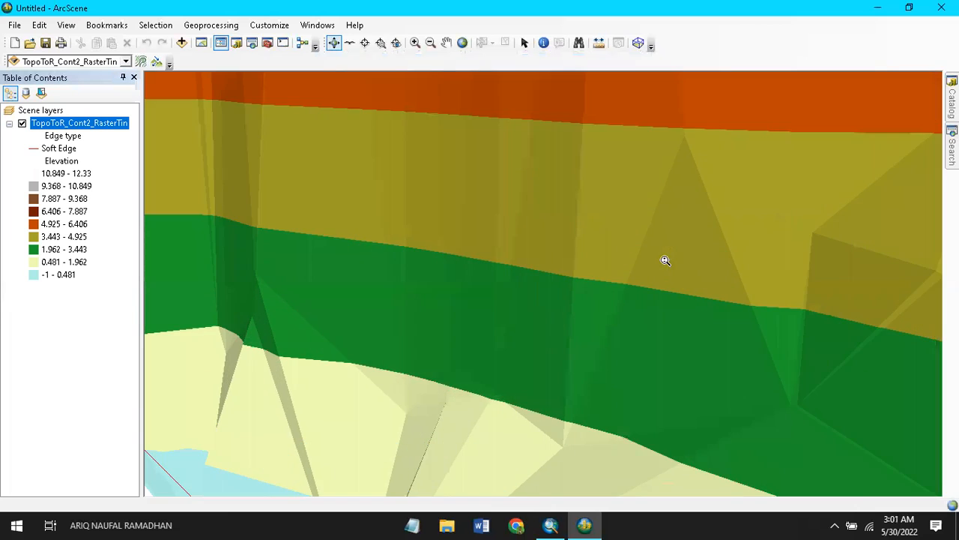
{"action": "scroll", "coordinate": [664, 259], "scroll_direction": "down", "scroll_amount": 6}
{"action": "left_click_drag", "start_coordinate": [571, 253], "coordinate": [478, 277]}
{"action": "left_click_drag", "start_coordinate": [617, 283], "coordinate": [573, 287]}
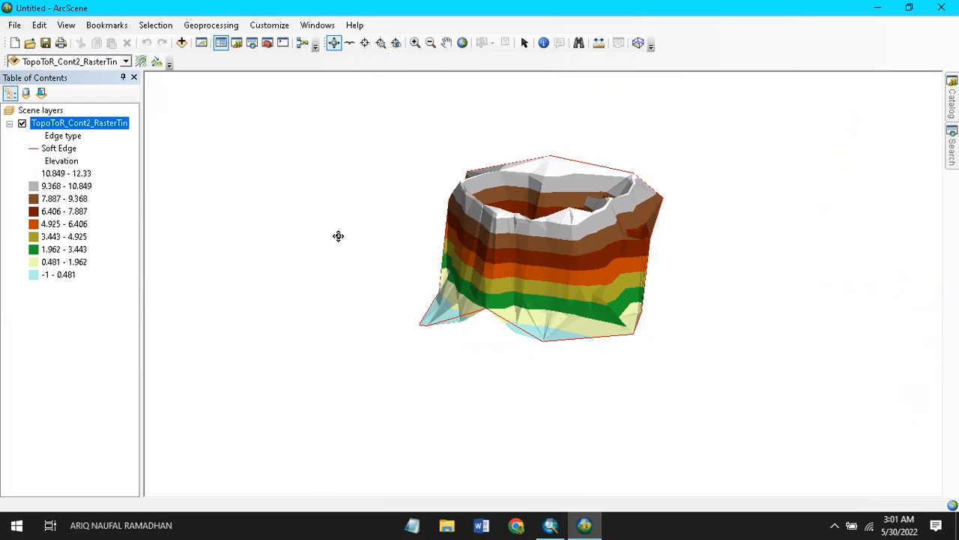
- Set the TIN layer's base-height conversion factor to 1.0000
{"action": "right_click", "coordinate": [118, 125]}
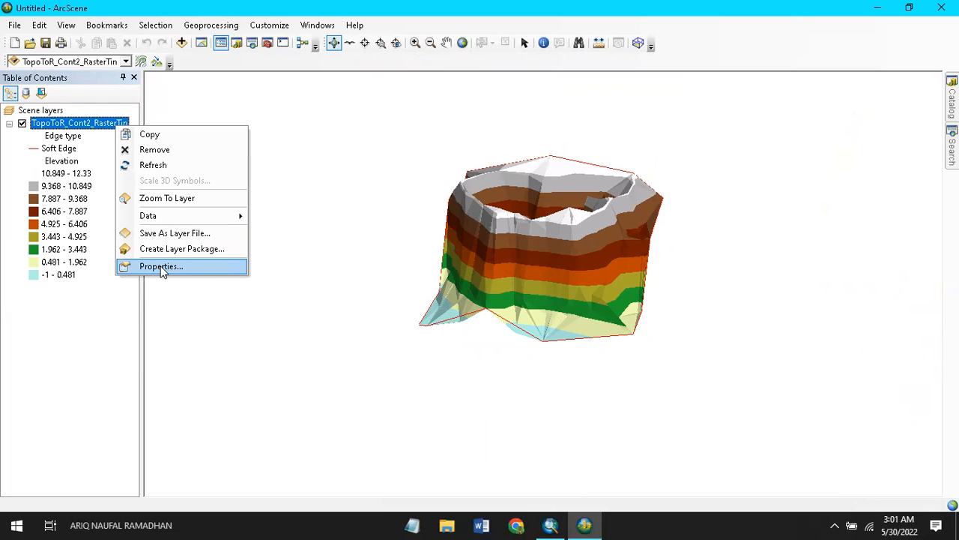
{"action": "left_click", "coordinate": [163, 268]}
{"action": "left_click", "coordinate": [619, 257]}
{"action": "key", "text": "BackSpace"}
{"action": "type", "text": "10000"}
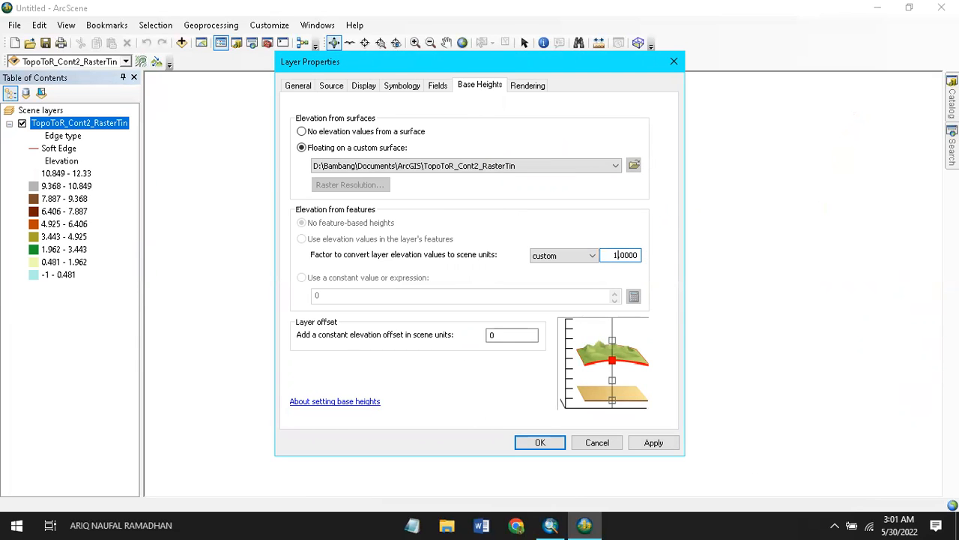
{"action": "left_click", "coordinate": [643, 442]}
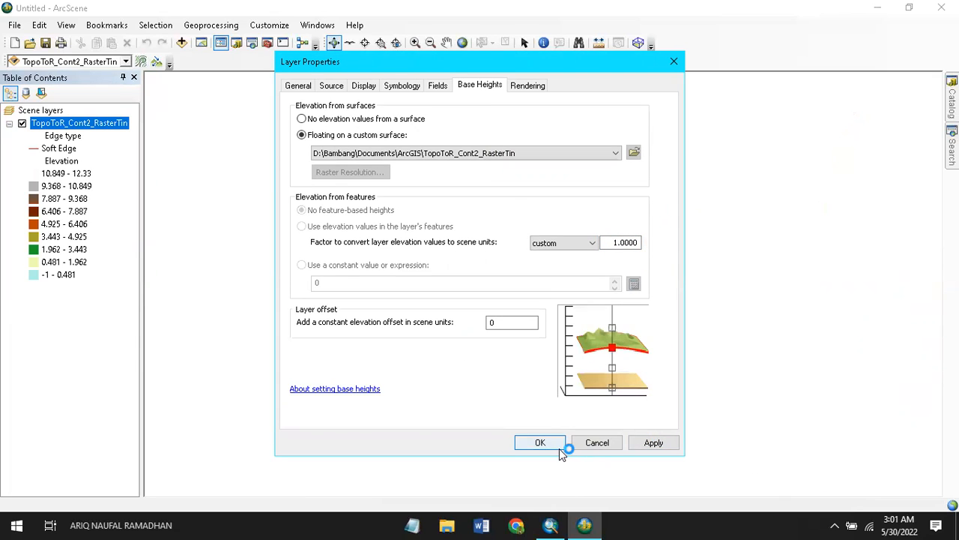
{"action": "left_click", "coordinate": [553, 442]}
- Examine the terrain's vertical proportions in 3D at near and far distances and from different angles
{"action": "left_click_drag", "start_coordinate": [556, 342], "coordinate": [484, 326]}
{"action": "scroll", "coordinate": [541, 290], "scroll_direction": "up", "scroll_amount": 4}
{"action": "scroll", "coordinate": [542, 291], "scroll_direction": "down", "scroll_amount": 10}
{"action": "scroll", "coordinate": [506, 310], "scroll_direction": "up", "scroll_amount": 5}
{"action": "left_click_drag", "start_coordinate": [428, 311], "coordinate": [542, 333]}
{"action": "scroll", "coordinate": [543, 333], "scroll_direction": "up", "scroll_amount": 3}
{"action": "scroll", "coordinate": [543, 333], "scroll_direction": "down", "scroll_amount": 4}
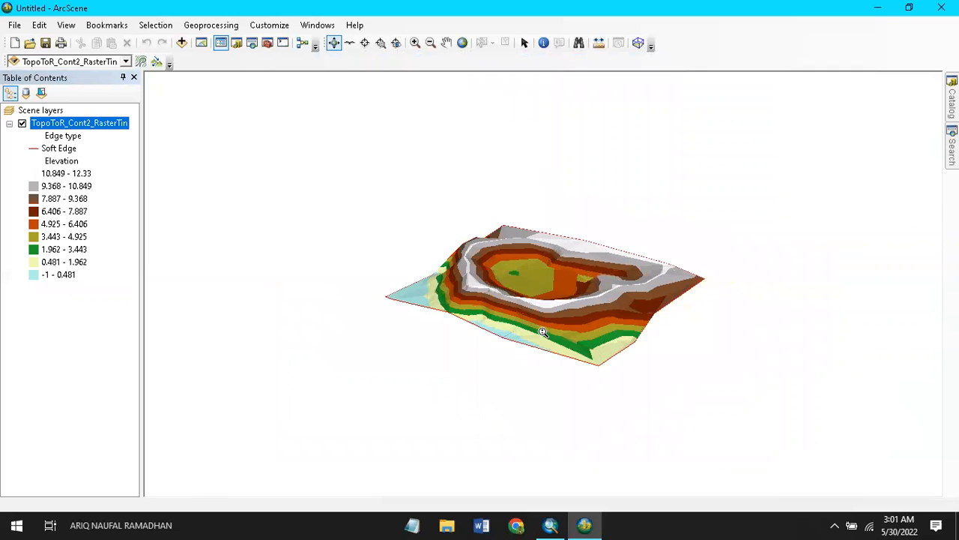
{"action": "left_click_drag", "start_coordinate": [439, 332], "coordinate": [382, 343]}
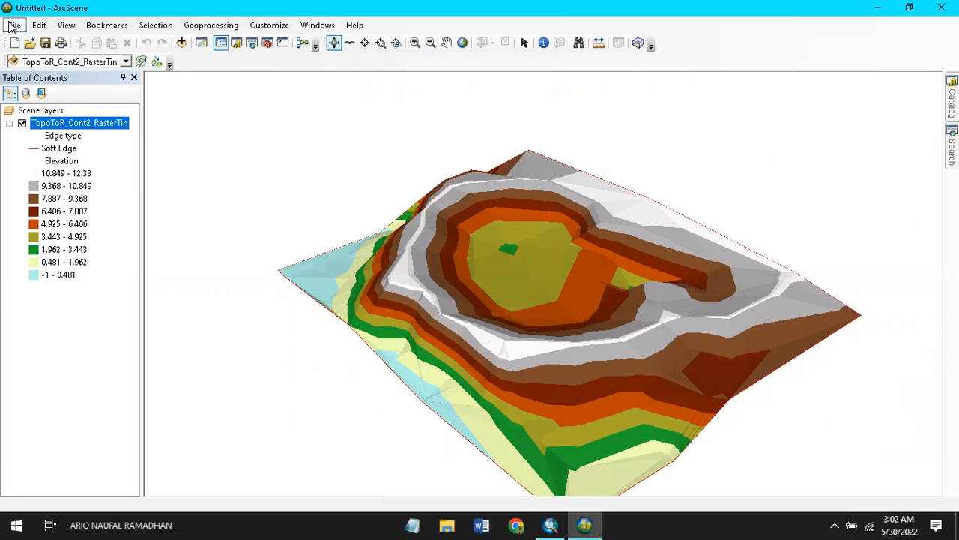
- Export the scene in 2D as Untitled.pdf to the Model Terrain Digital folder at 300 dpi
{"action": "left_click", "coordinate": [15, 25]}
{"action": "mouse_move", "coordinate": [165, 178]}
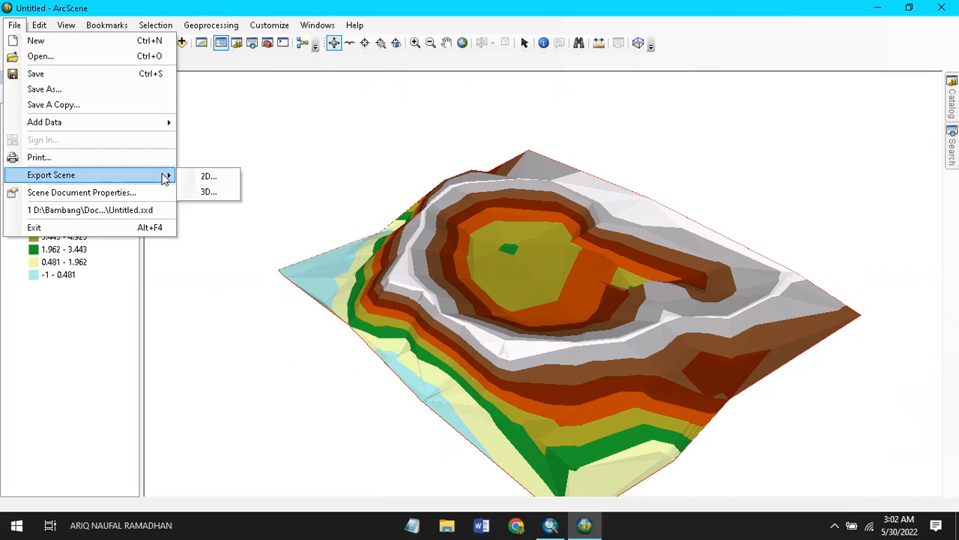
{"action": "left_click", "coordinate": [222, 177]}
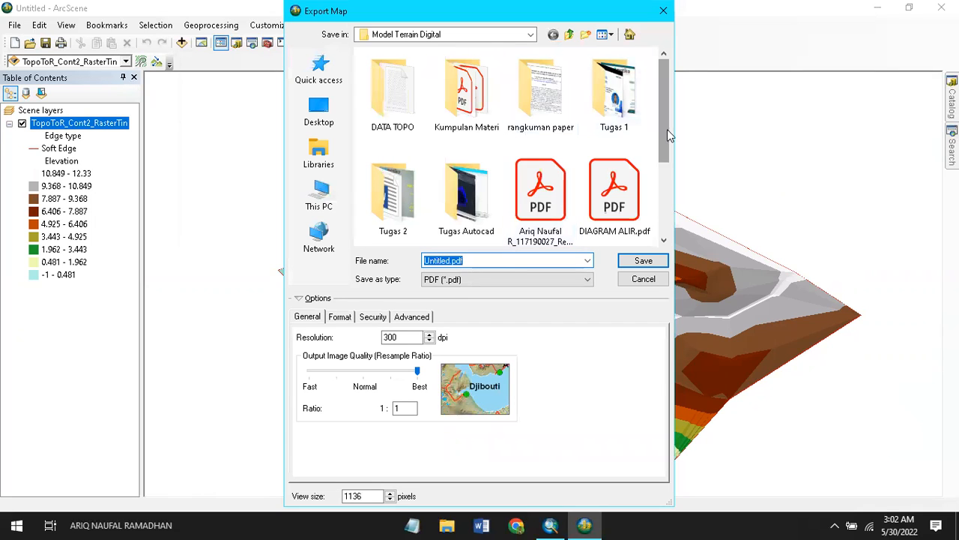
{"action": "left_click", "coordinate": [645, 263]}
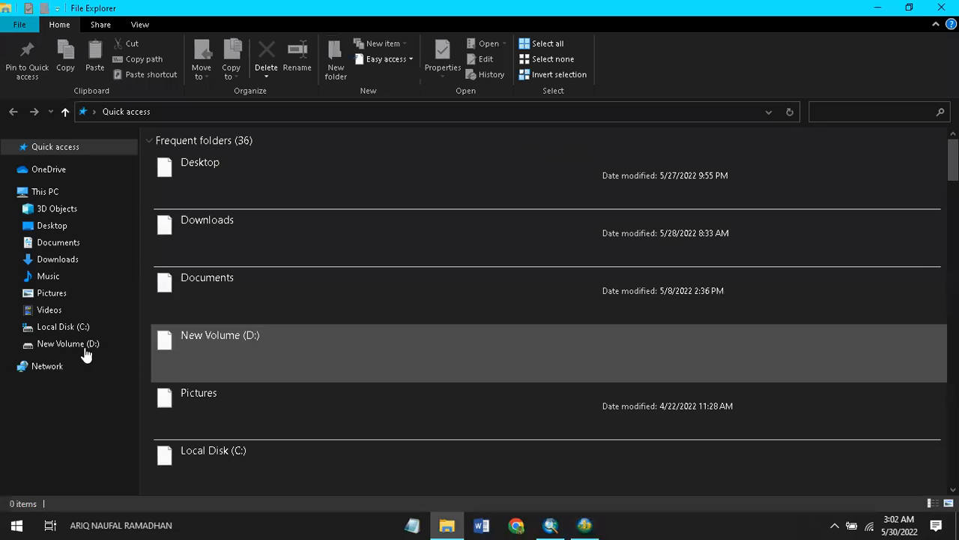
- Open Untitled.pdf from D:\KULIAH SMT 6\Model Terrain Digital, check the exported terrain image, close it and return to the ArcScene view
{"action": "left_click", "coordinate": [72, 344]}
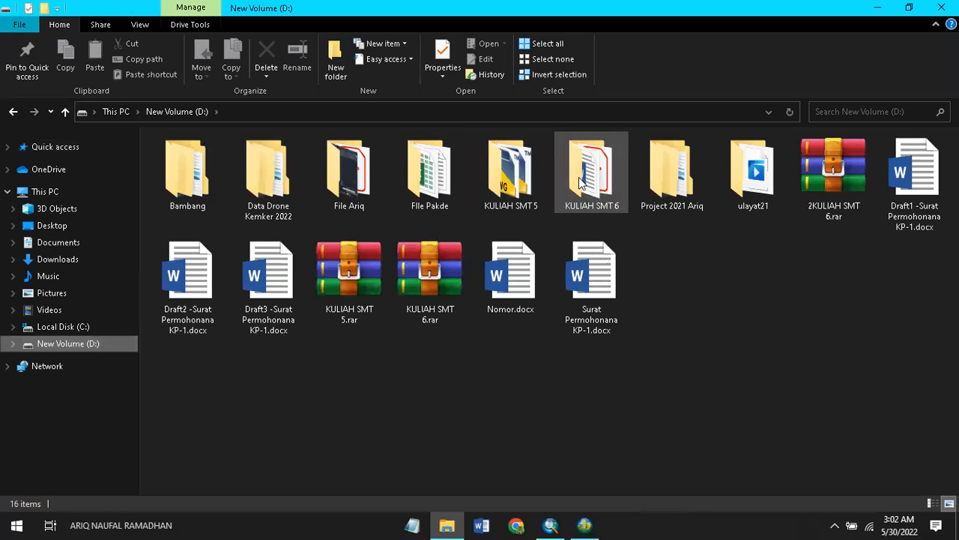
{"action": "double_click", "coordinate": [592, 177]}
{"action": "double_click", "coordinate": [352, 180]}
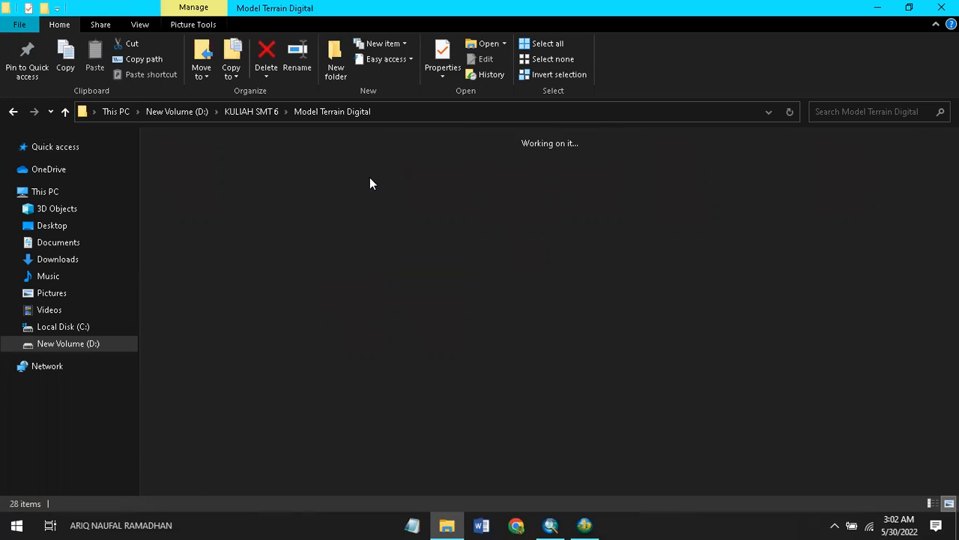
{"action": "double_click", "coordinate": [758, 361]}
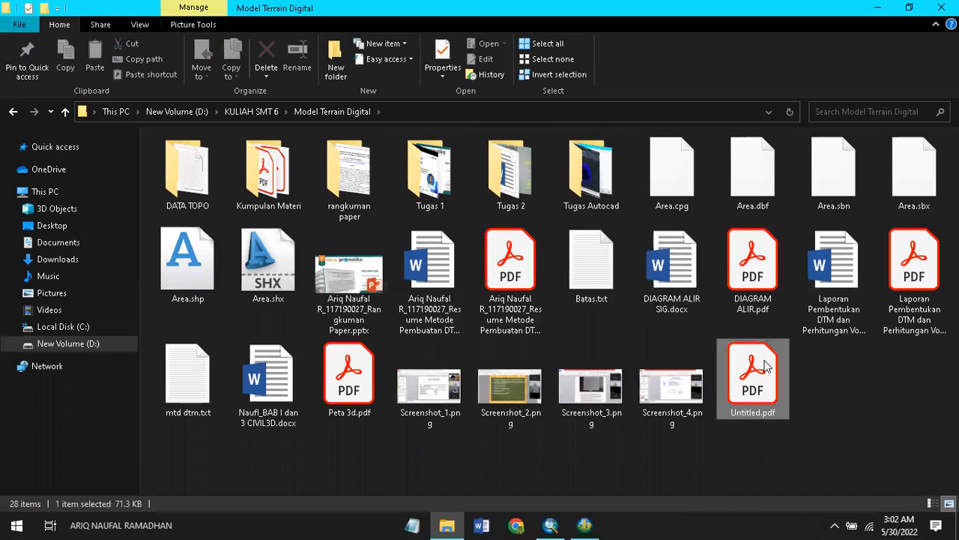
{"action": "right_click", "coordinate": [762, 366]}
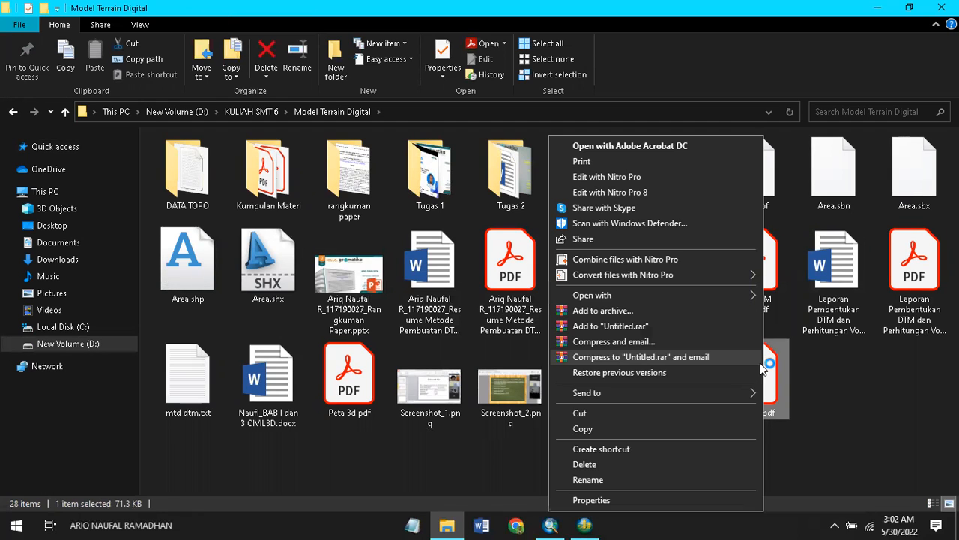
{"action": "left_click", "coordinate": [836, 376]}
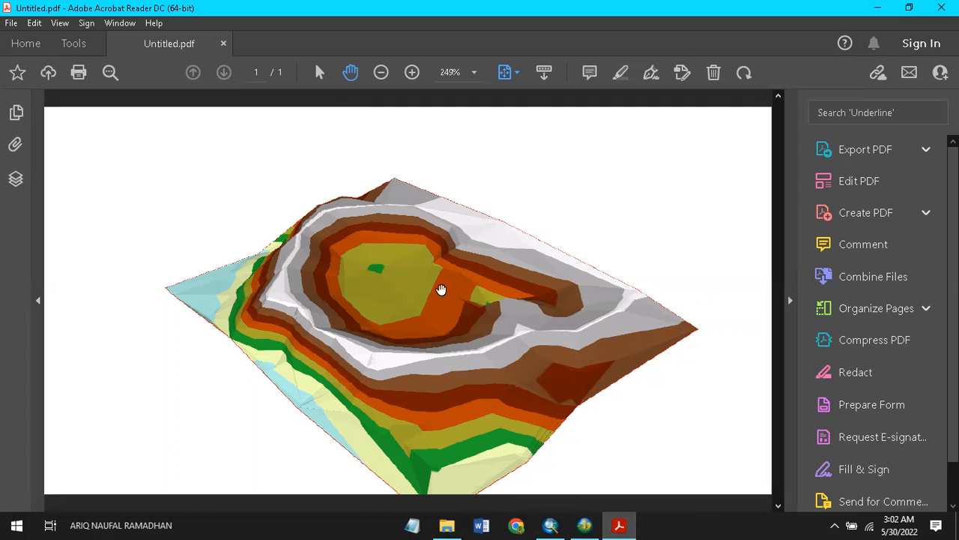
{"action": "left_click", "coordinate": [941, 8]}
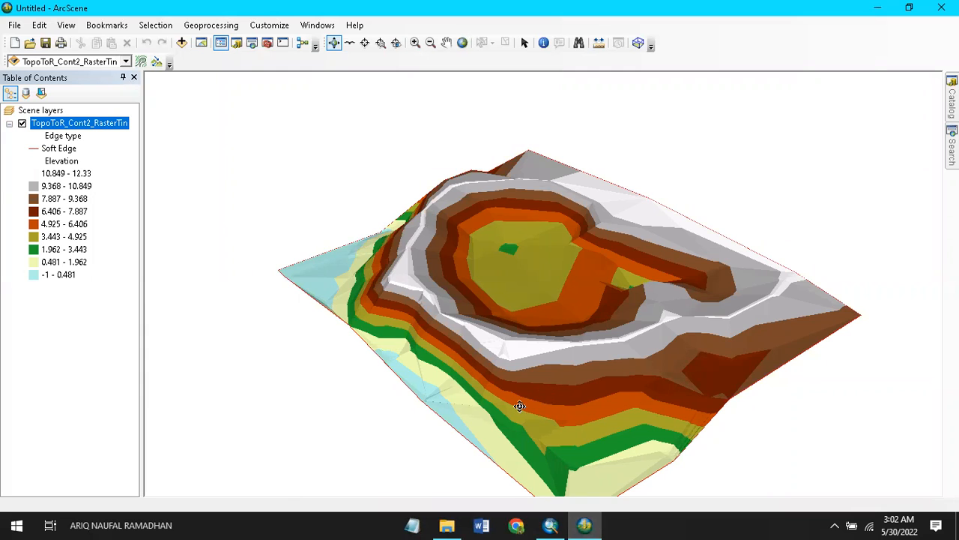
{"action": "left_click_drag", "start_coordinate": [505, 379], "coordinate": [484, 331]}
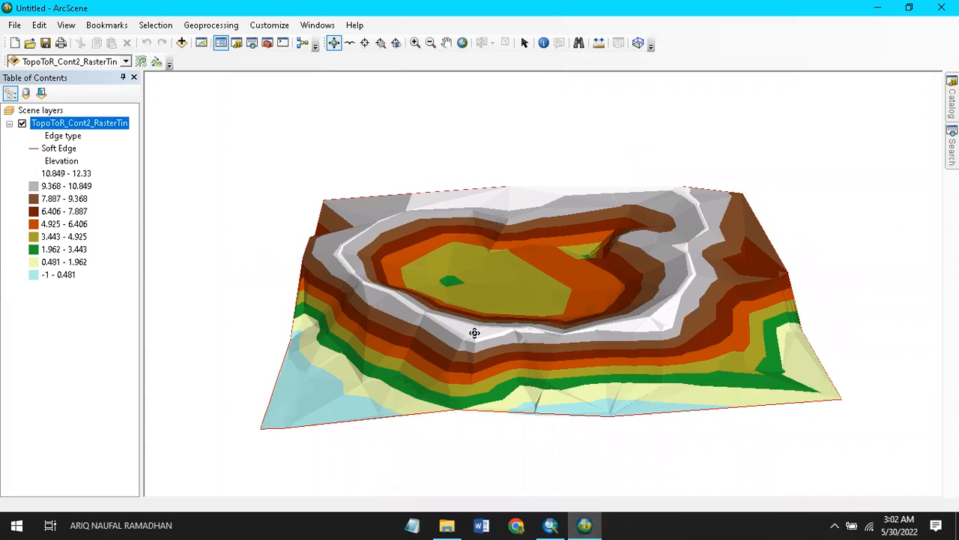